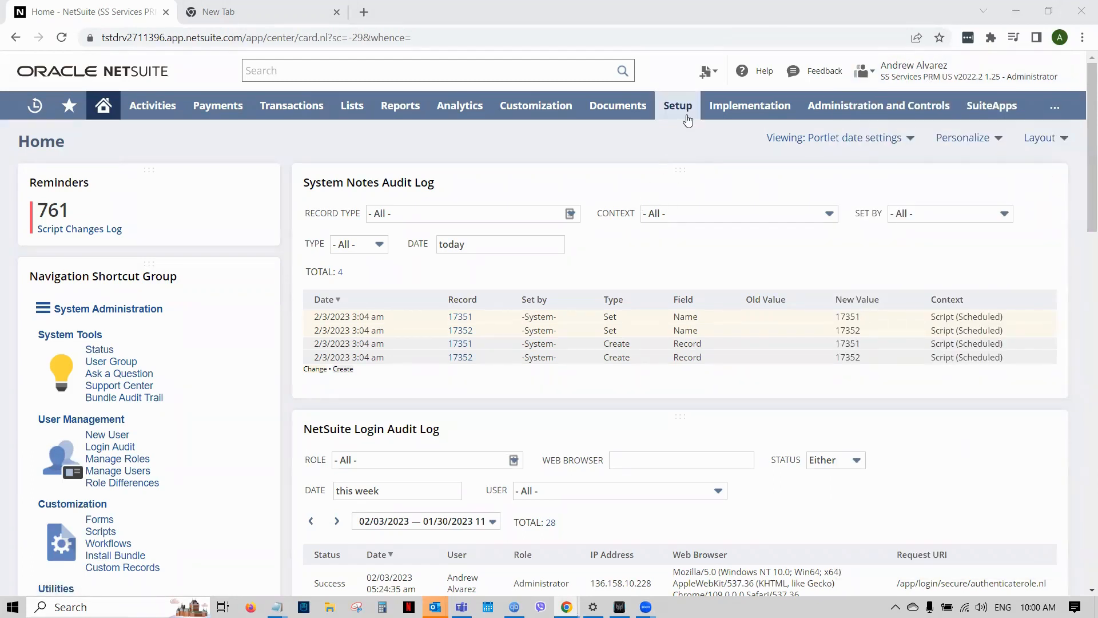
# - Open the company's General Preferences setup page
pyautogui.moveTo(688, 120)
pyautogui.moveTo(704, 162)
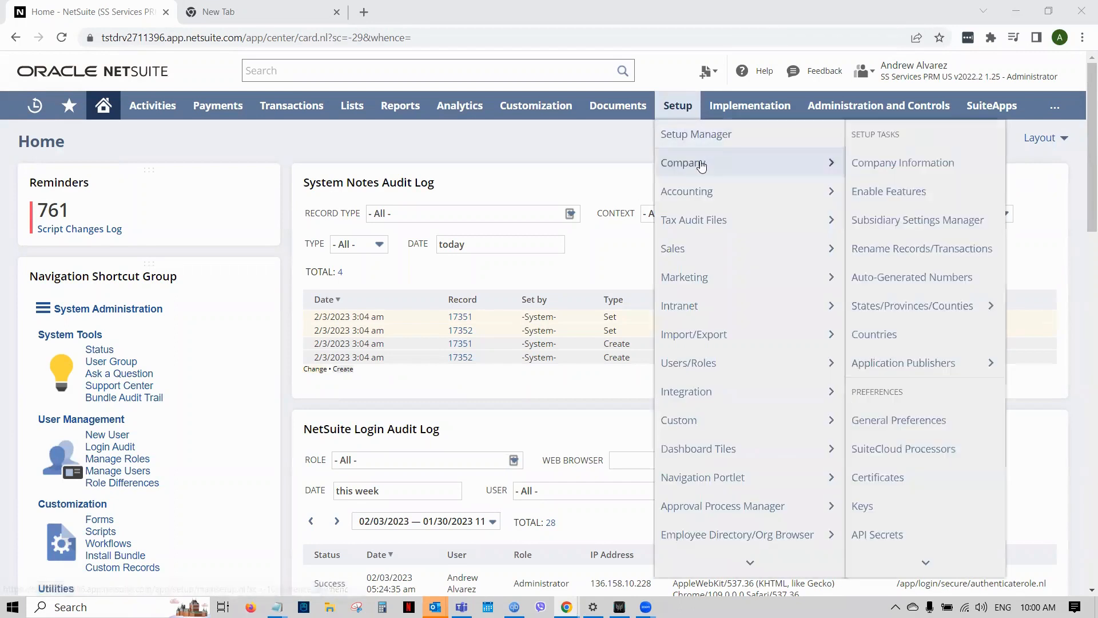
pyautogui.click(897, 420)
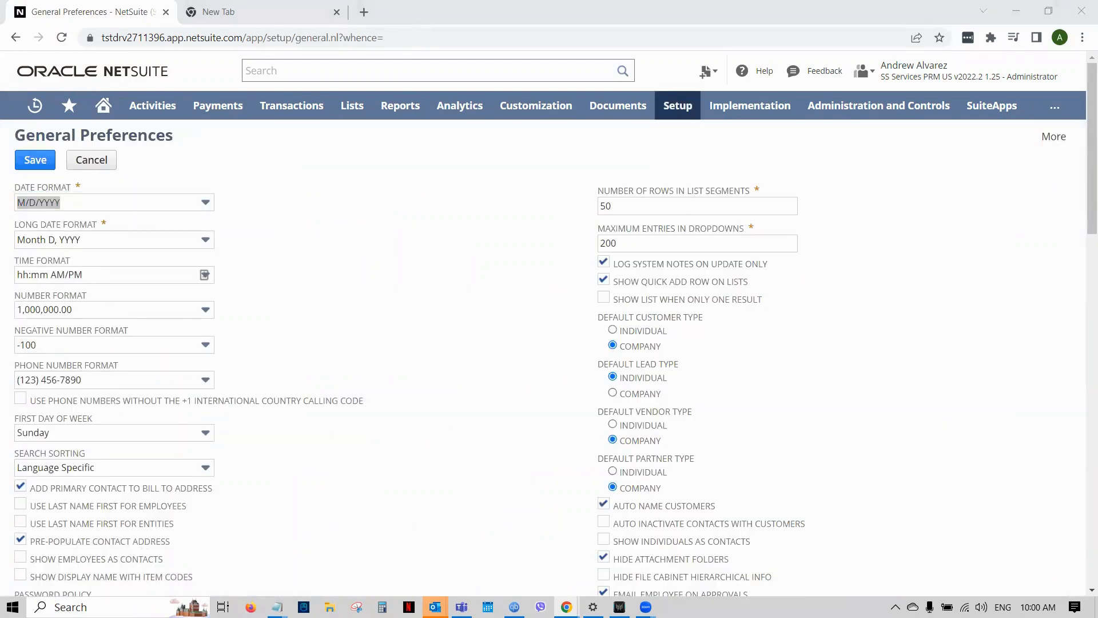
# - Review the date, long date, time and number format preferences
pyautogui.click(242, 236)
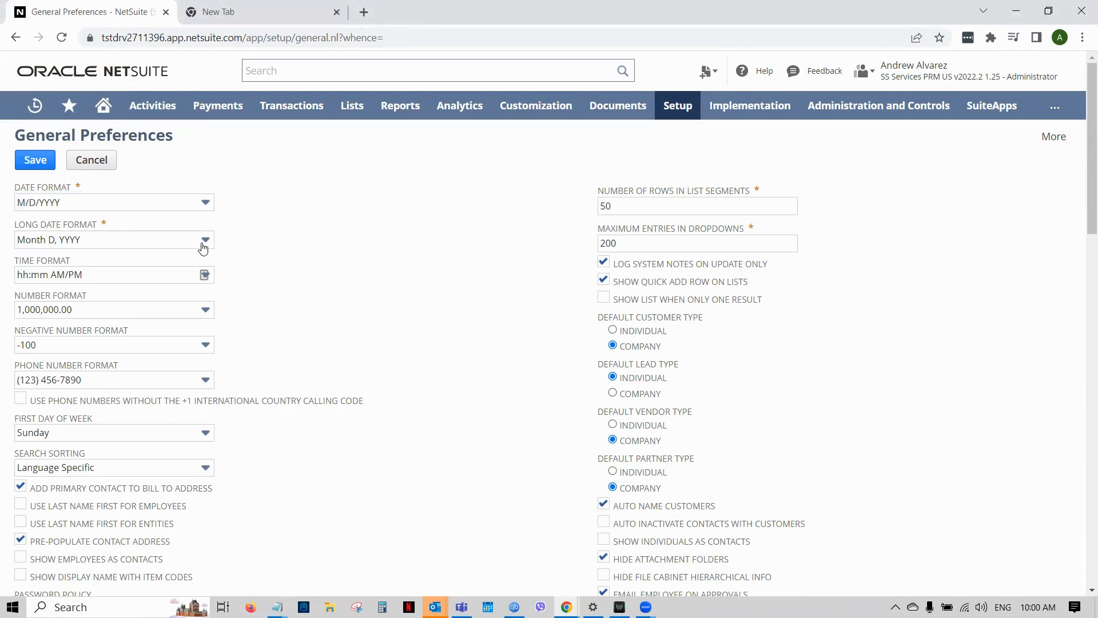
pyautogui.moveTo(15, 196); pyautogui.dragTo(86, 196)
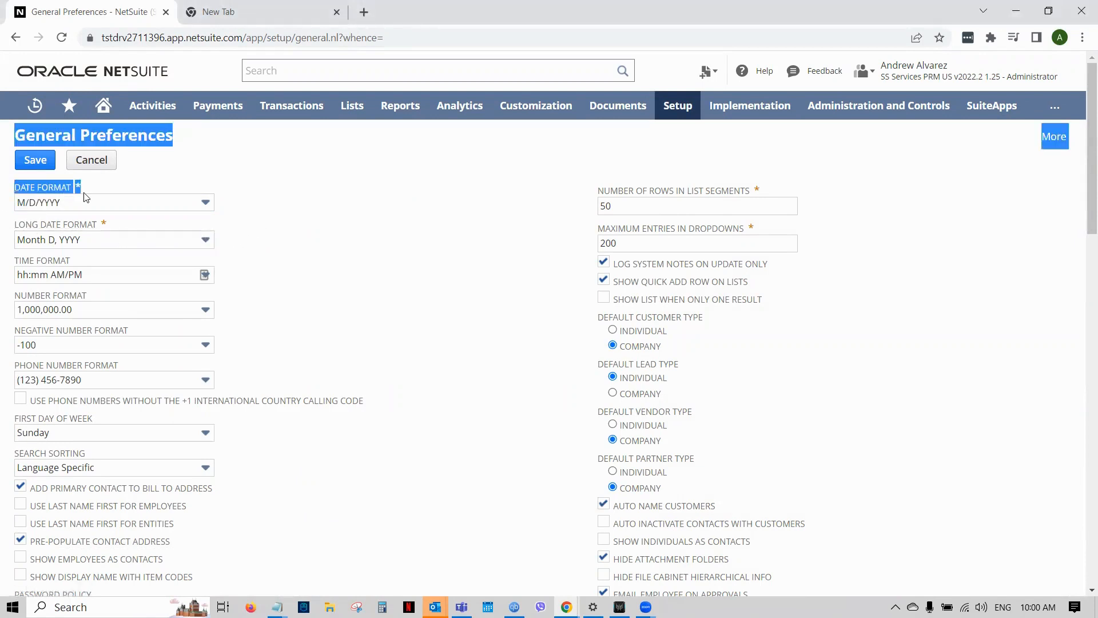
pyautogui.moveTo(94, 295); pyautogui.dragTo(15, 135)
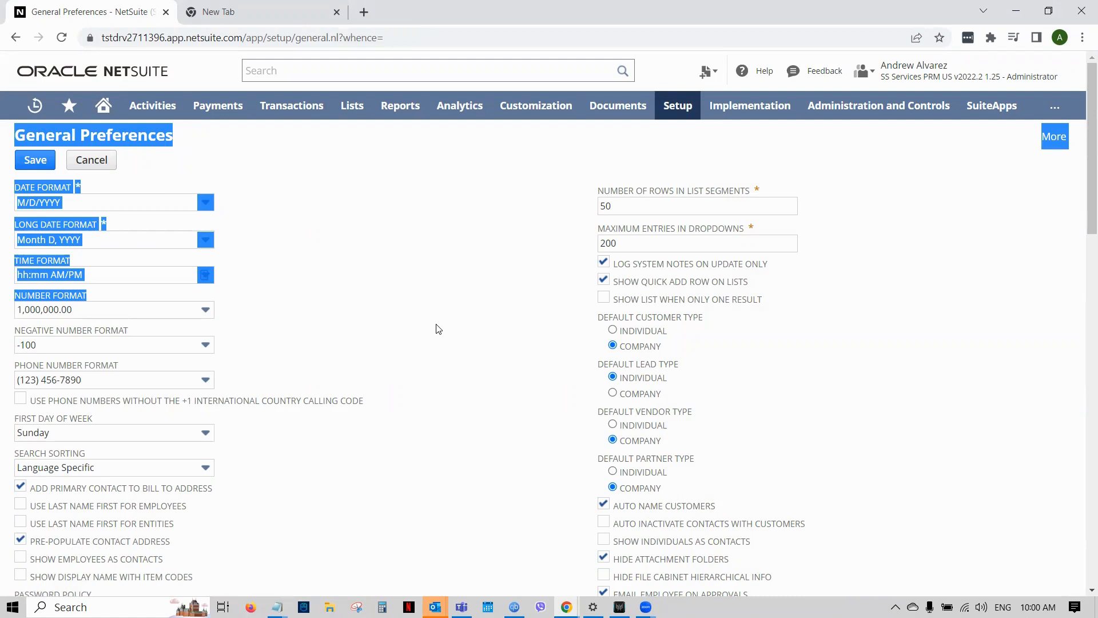
pyautogui.click(402, 319)
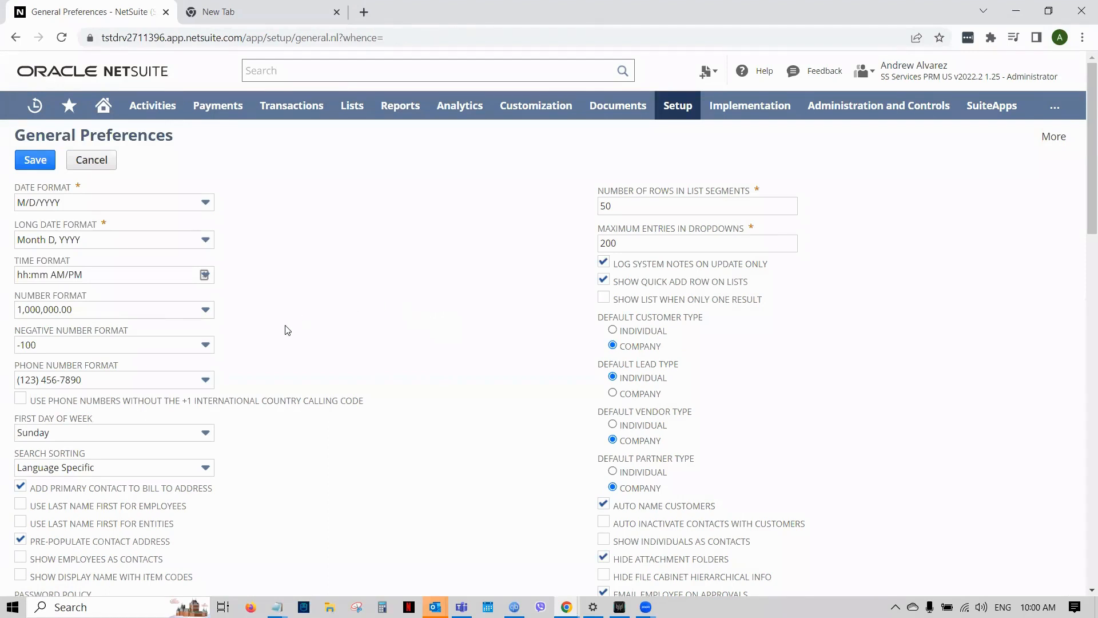
# - Examine the preferences for last-name-first ordering of employees and entities, pre-populated contact addresses, and display names with item codes
pyautogui.scroll(-1, 284, 324)
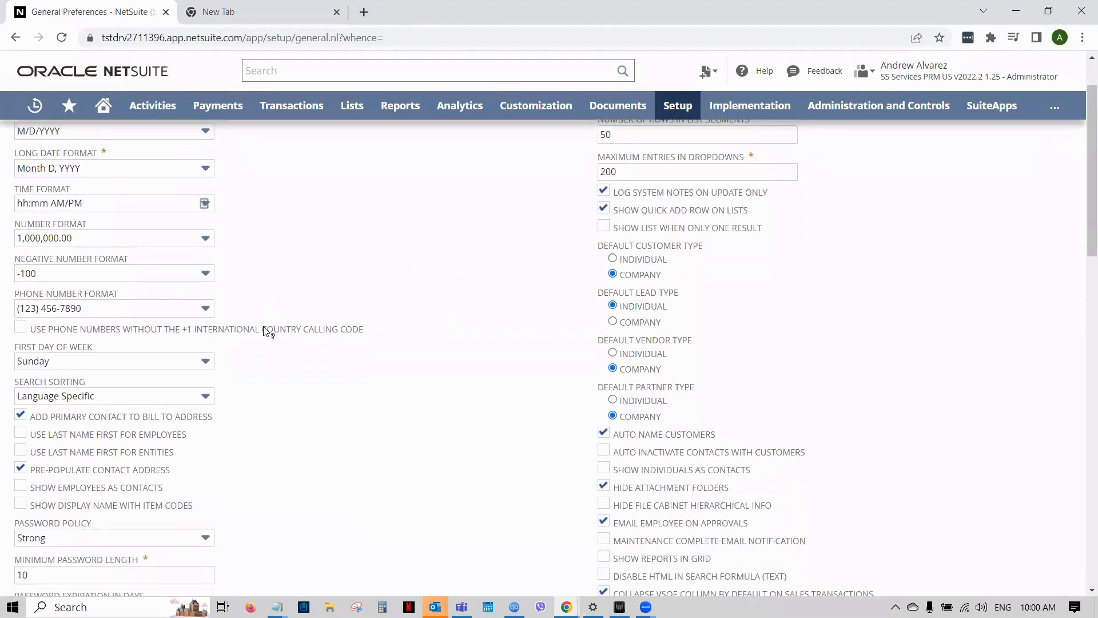
pyautogui.scroll(-1, 263, 377)
pyautogui.moveTo(200, 365); pyautogui.dragTo(32, 366)
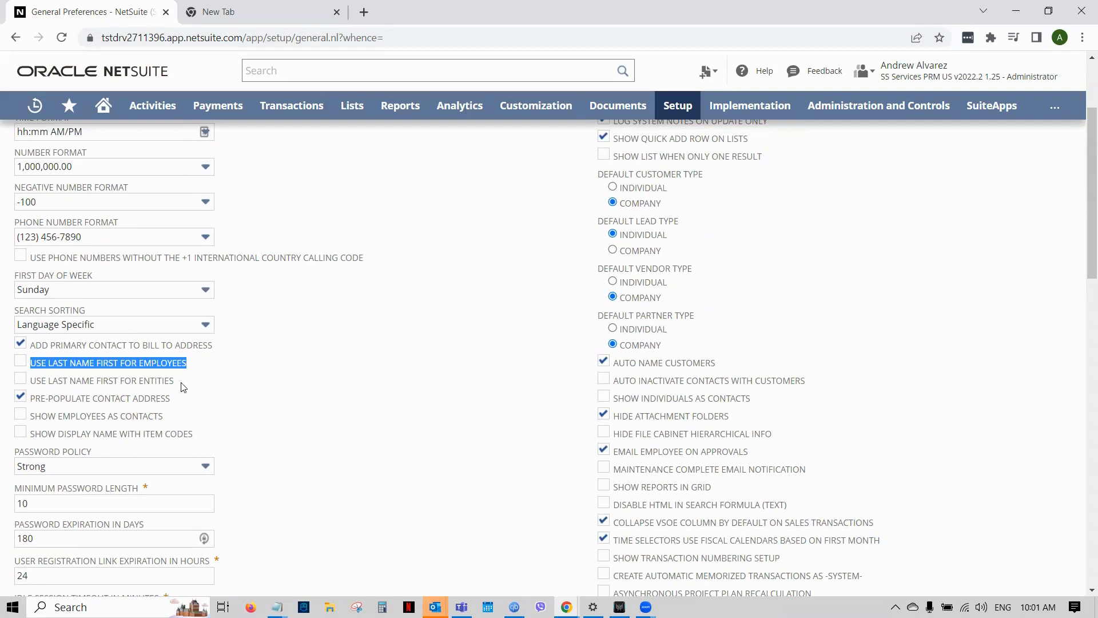
pyautogui.moveTo(179, 387); pyautogui.dragTo(30, 381)
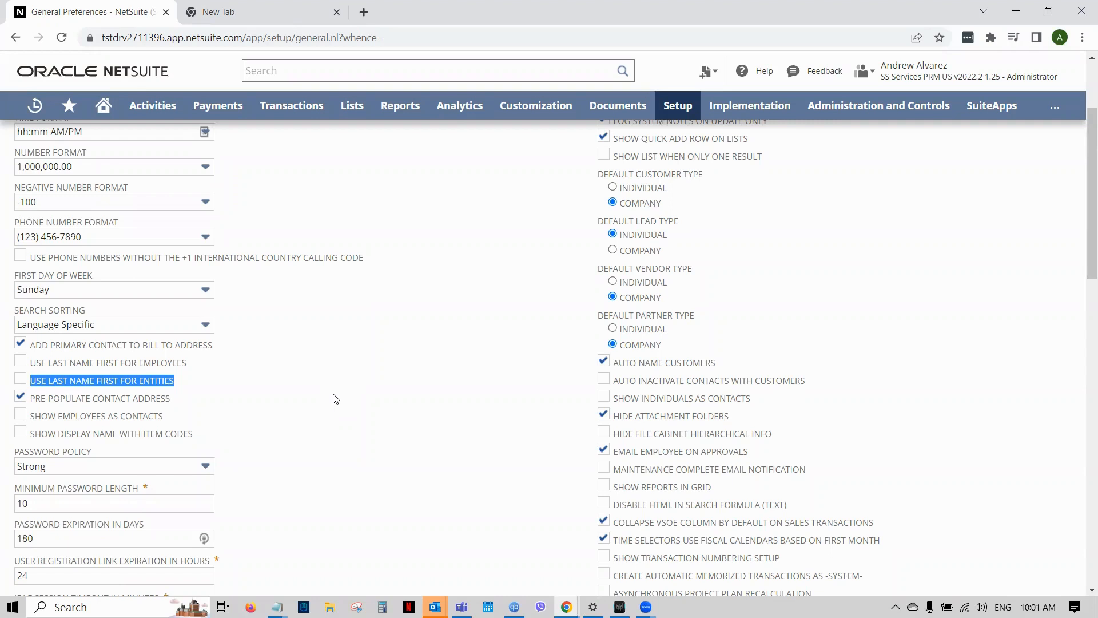
pyautogui.click(343, 387)
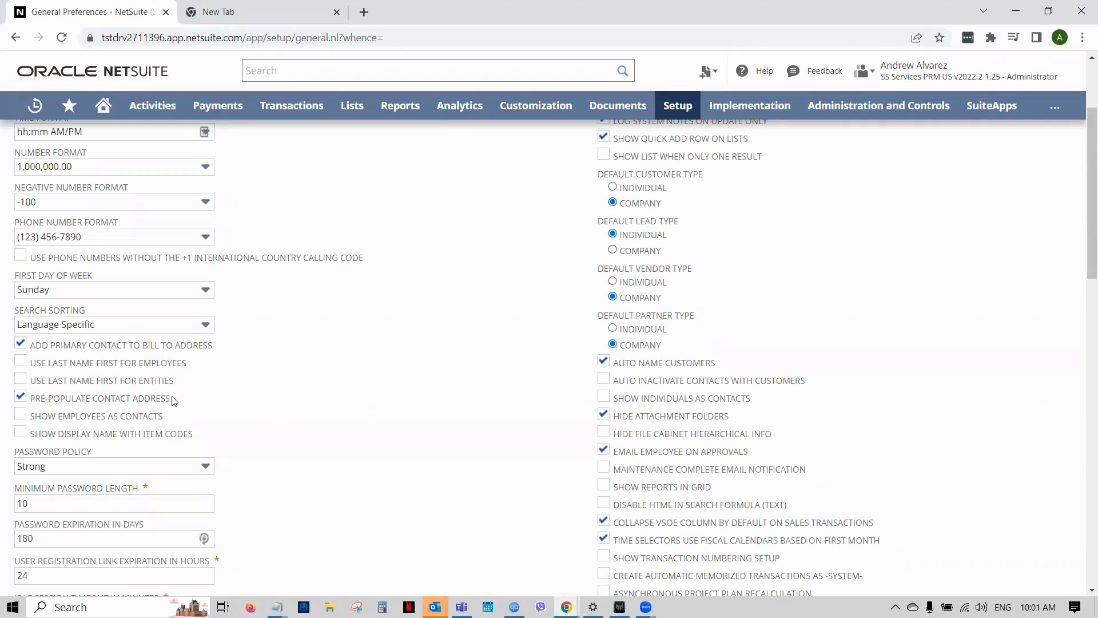
pyautogui.moveTo(173, 399); pyautogui.dragTo(35, 410)
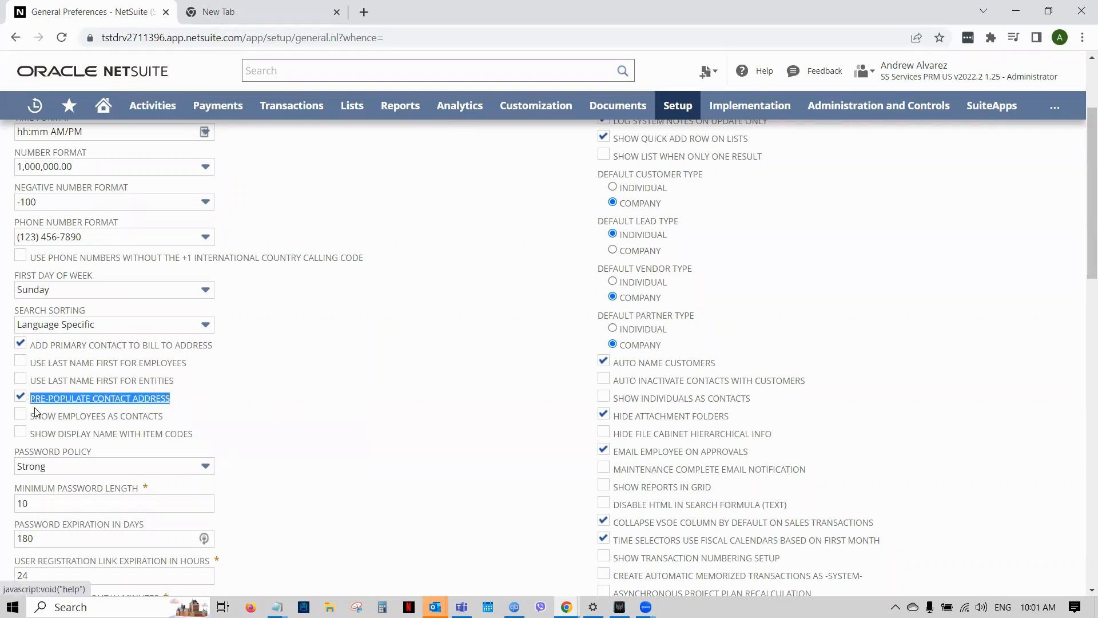
pyautogui.click(302, 413)
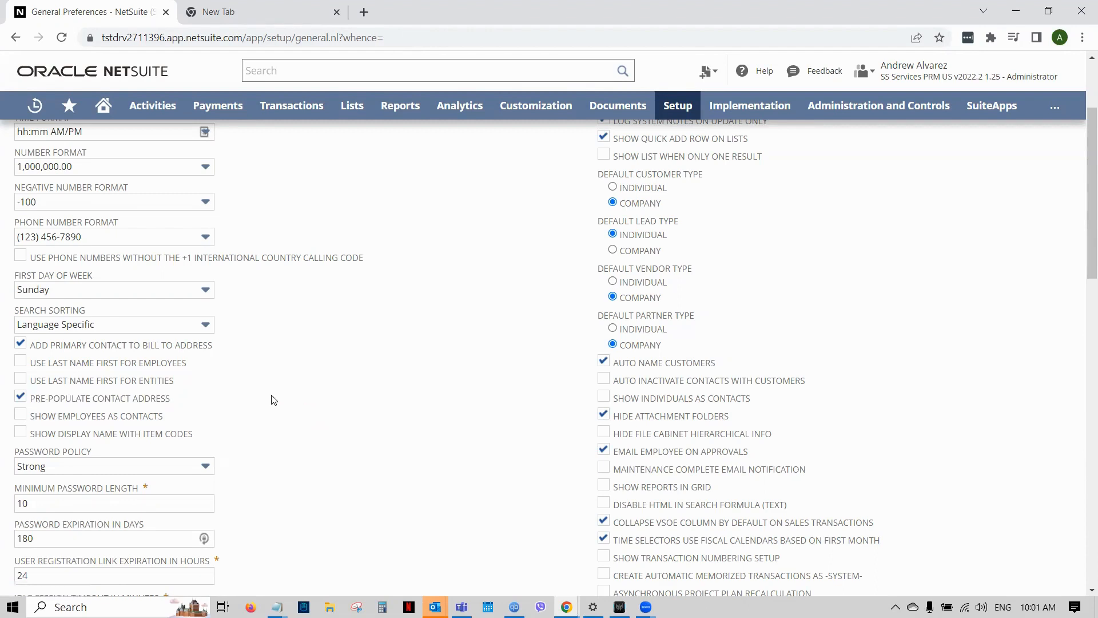
pyautogui.moveTo(174, 399); pyautogui.dragTo(35, 403)
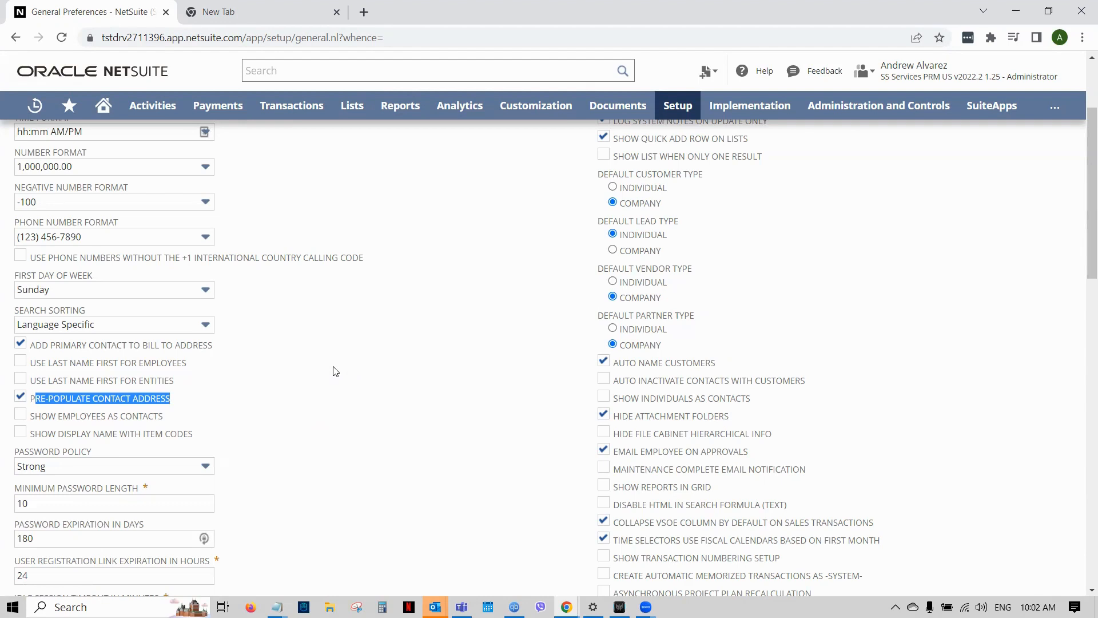
pyautogui.click(237, 389)
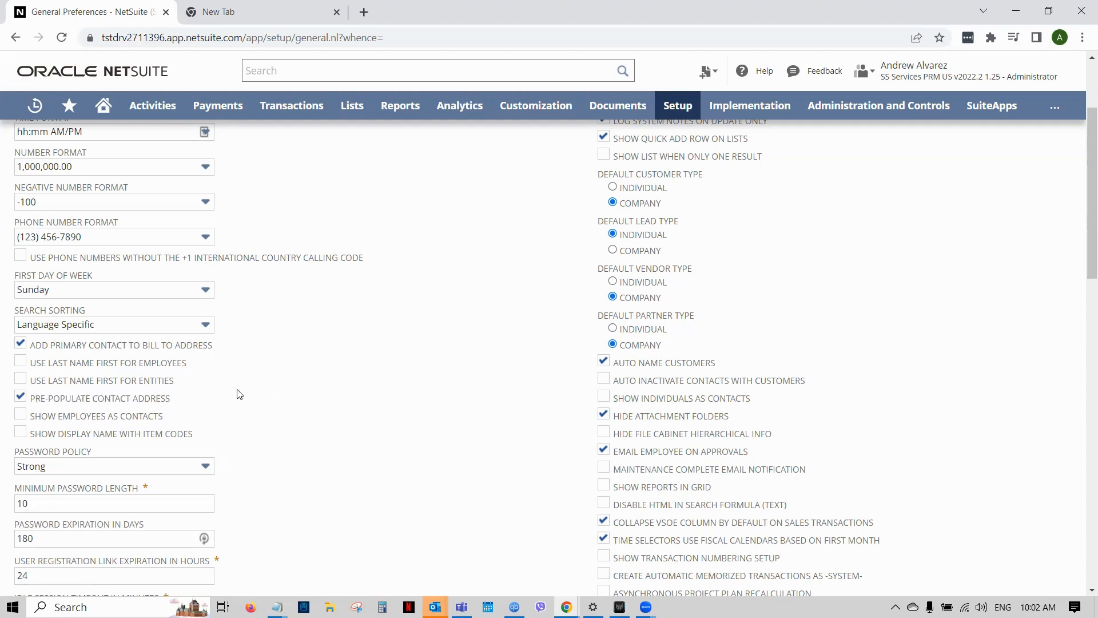
pyautogui.scroll(-2, 271, 417)
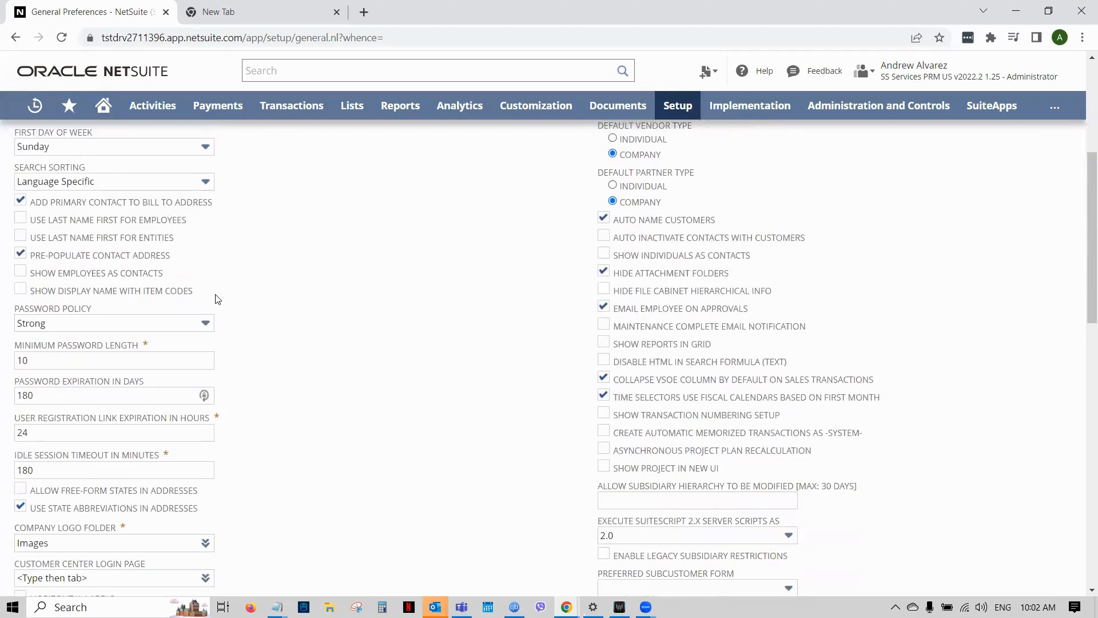
pyautogui.tripleClick(170, 289)
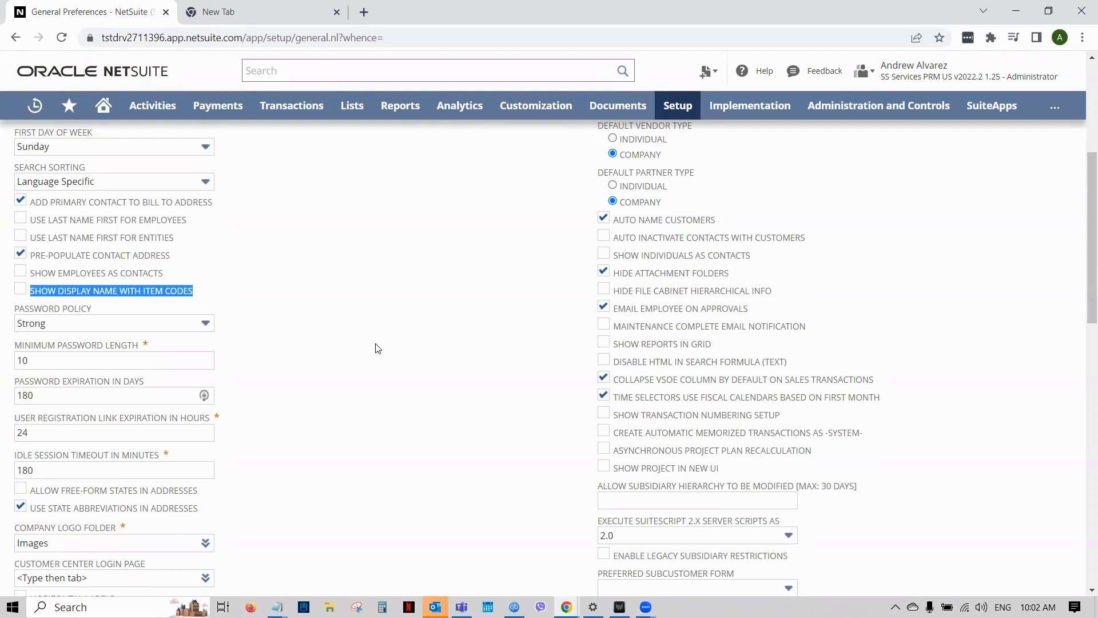
pyautogui.click(322, 337)
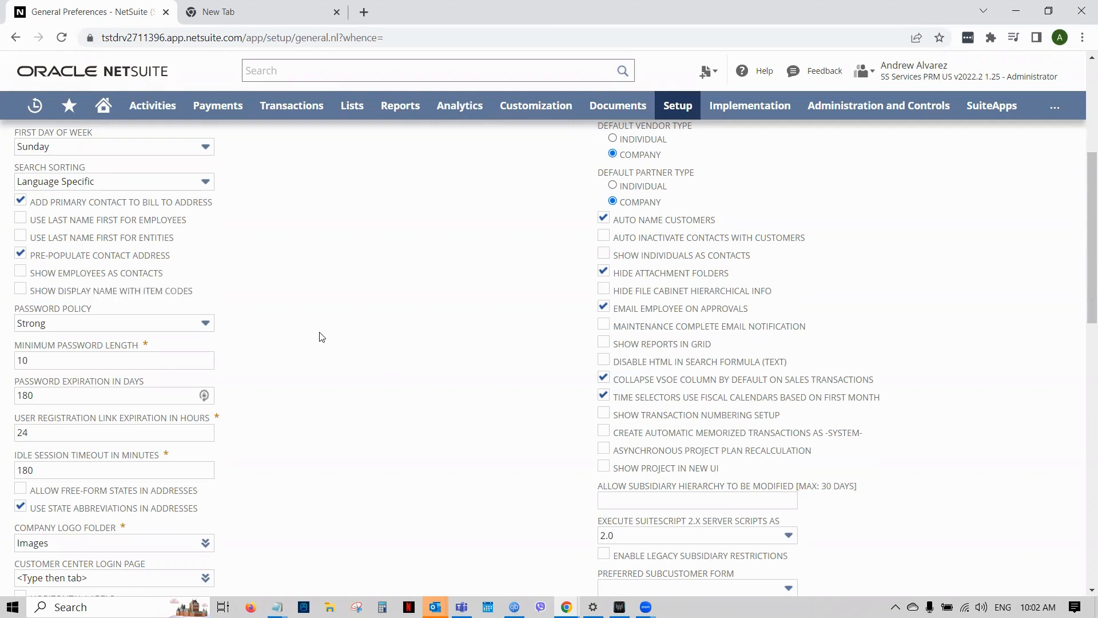
# - Examine the available password policy levels and the minimum password length and password expiration preferences
pyautogui.scroll(-1, 322, 338)
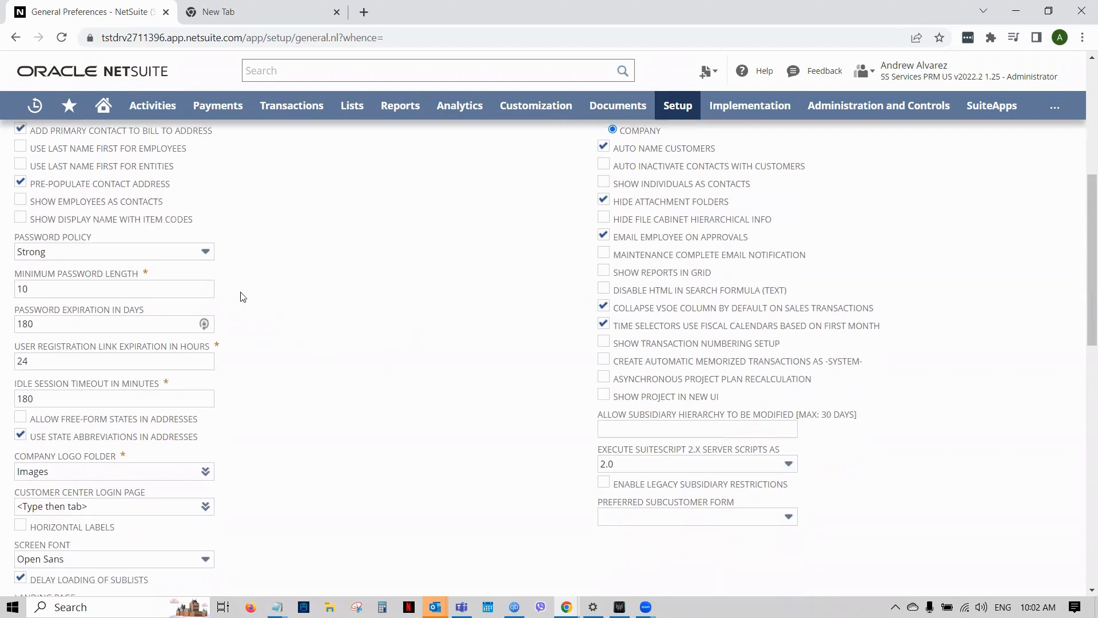
pyautogui.click(132, 253)
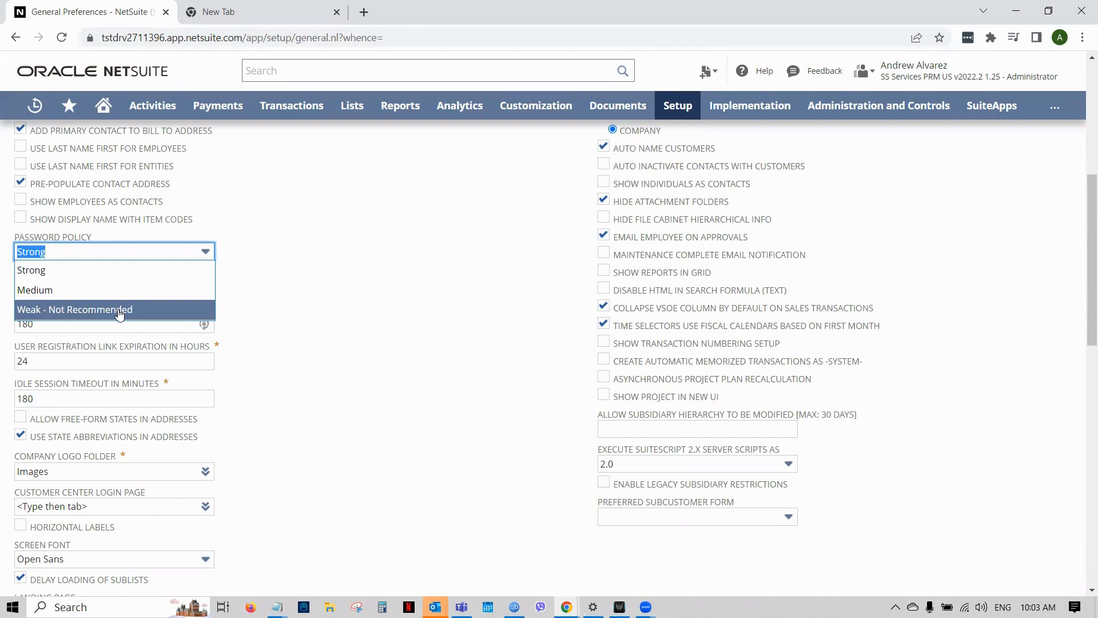
pyautogui.click(286, 314)
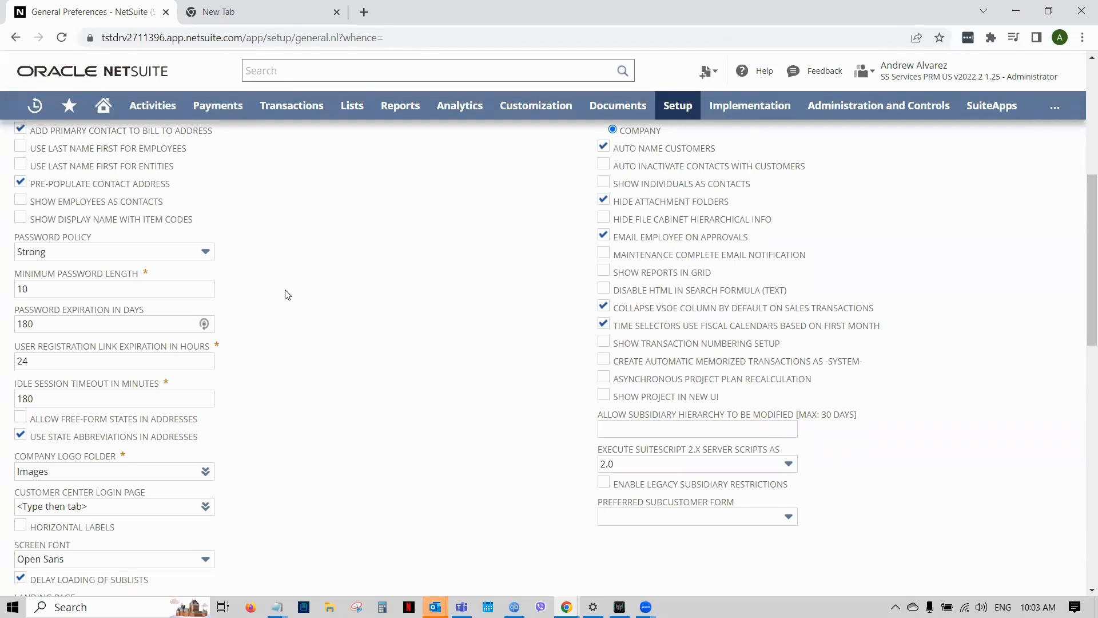
pyautogui.moveTo(150, 314); pyautogui.dragTo(20, 127)
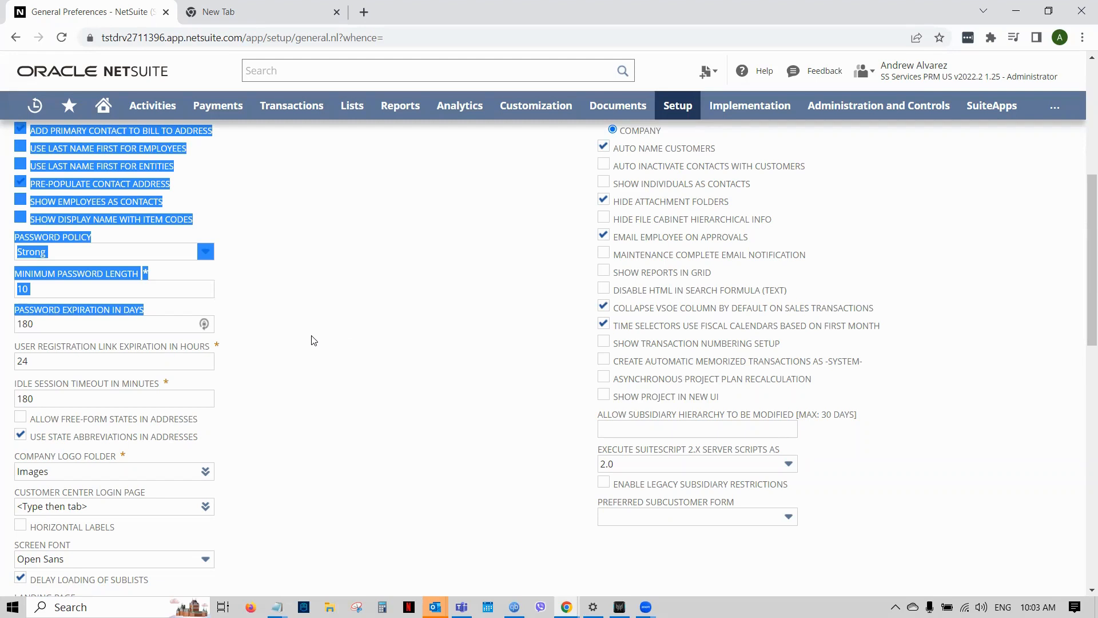
pyautogui.click(313, 340)
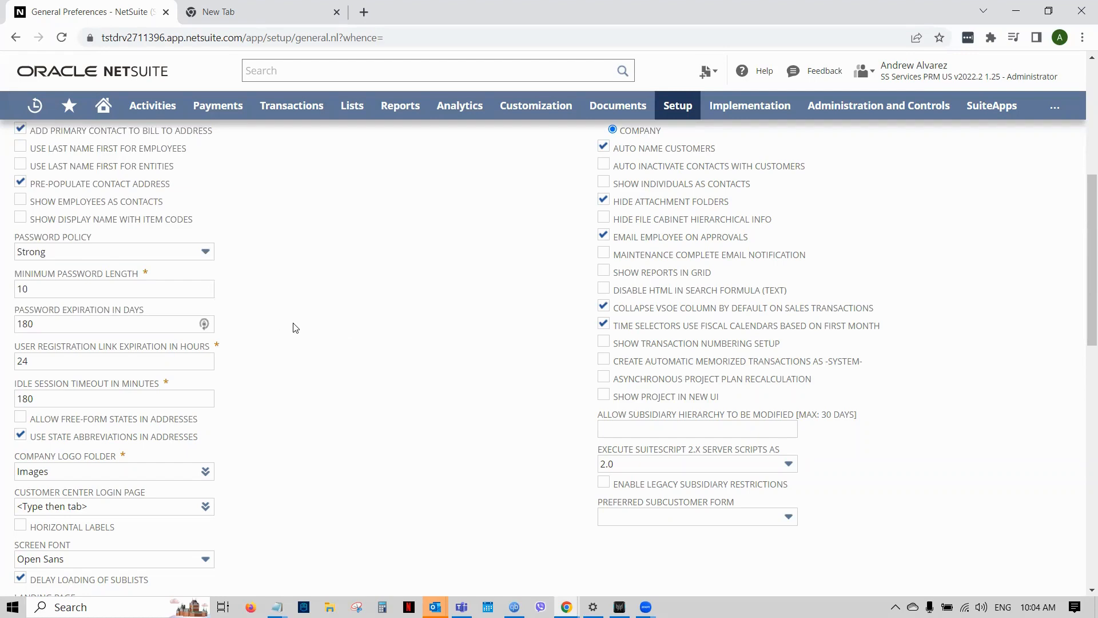
# - Examine the idle session timeout, free-form states, state abbreviations and delayed sublist loading preferences
pyautogui.scroll(-3, 292, 325)
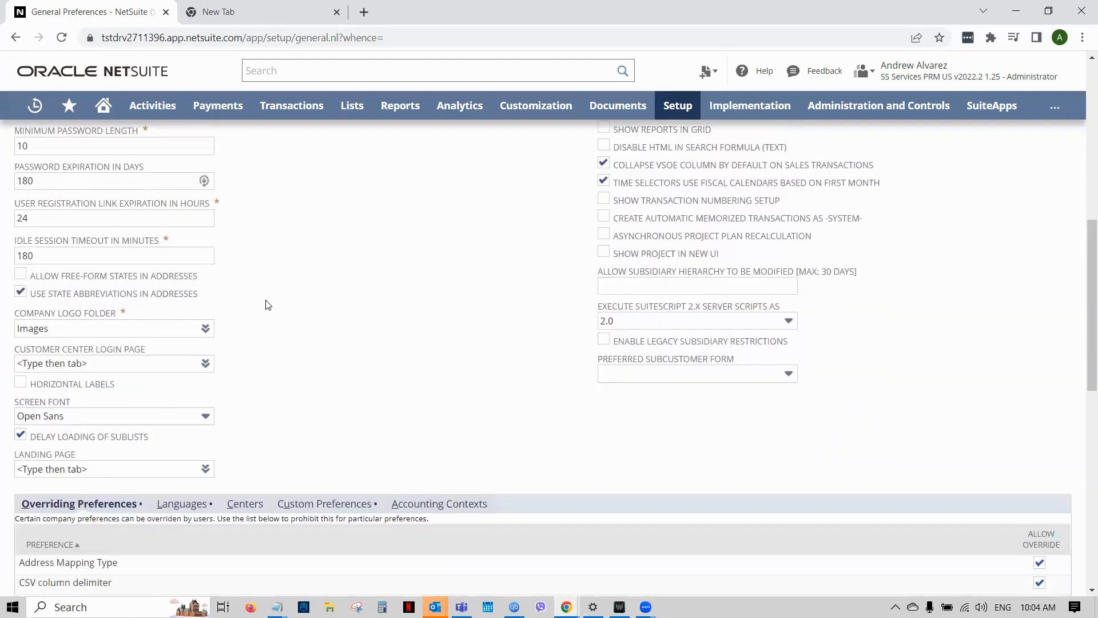
pyautogui.doubleClick(166, 236)
pyautogui.moveTo(150, 241); pyautogui.dragTo(23, 240)
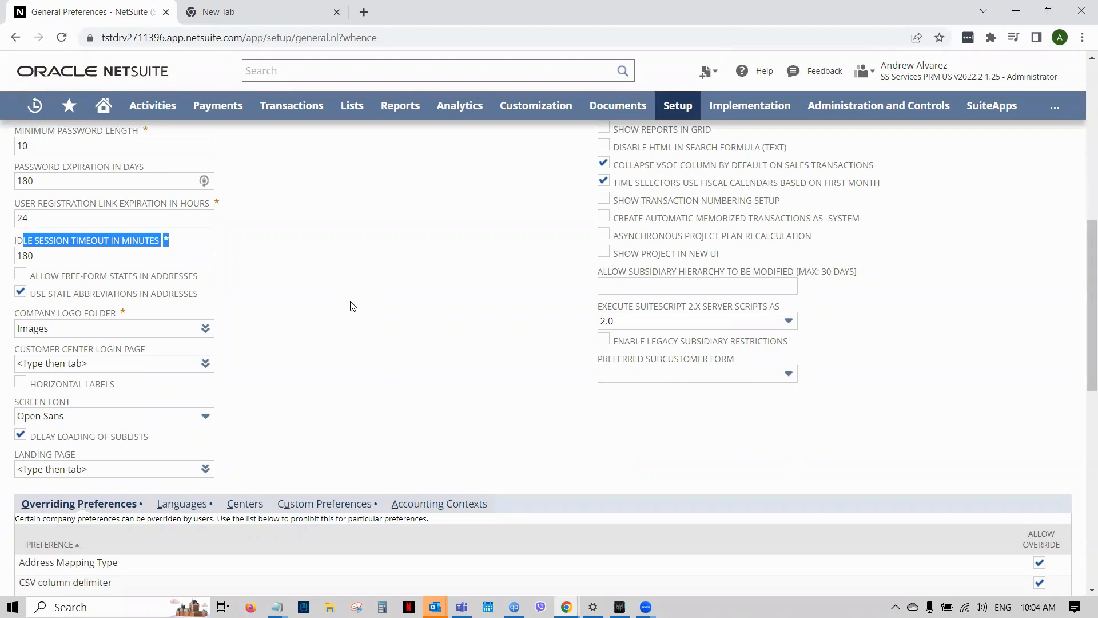
pyautogui.click(318, 298)
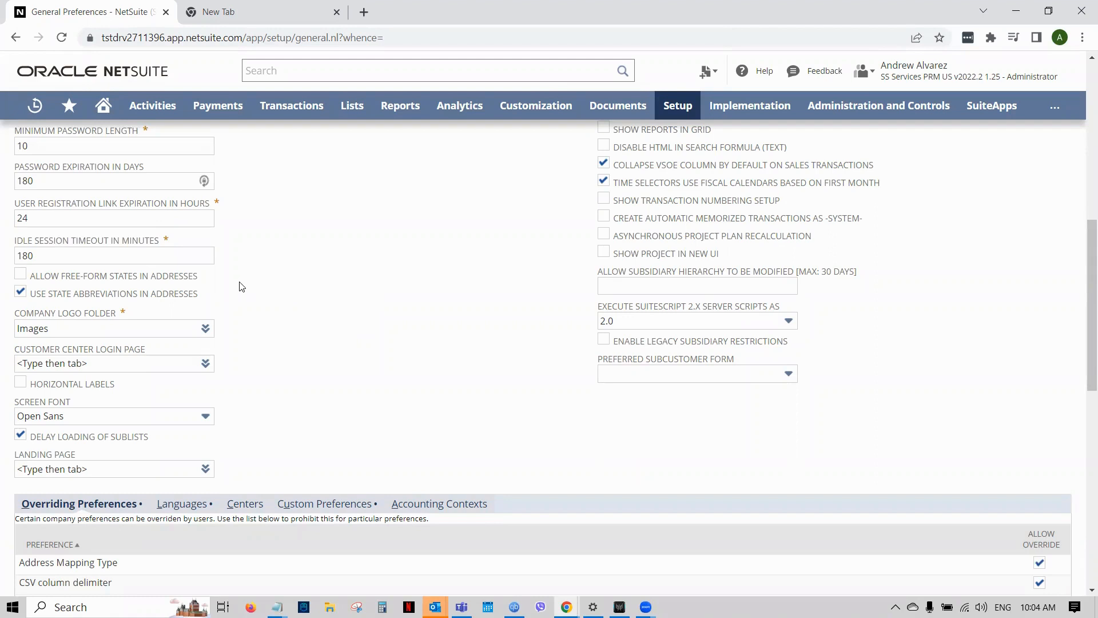
pyautogui.moveTo(206, 276); pyautogui.dragTo(32, 278)
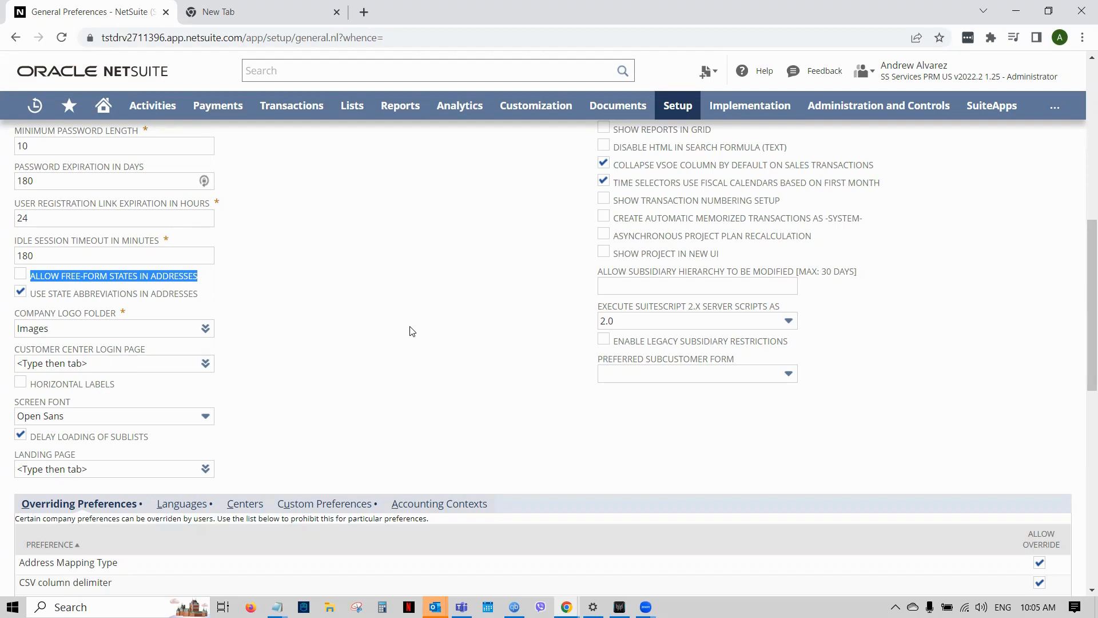
pyautogui.click(387, 338)
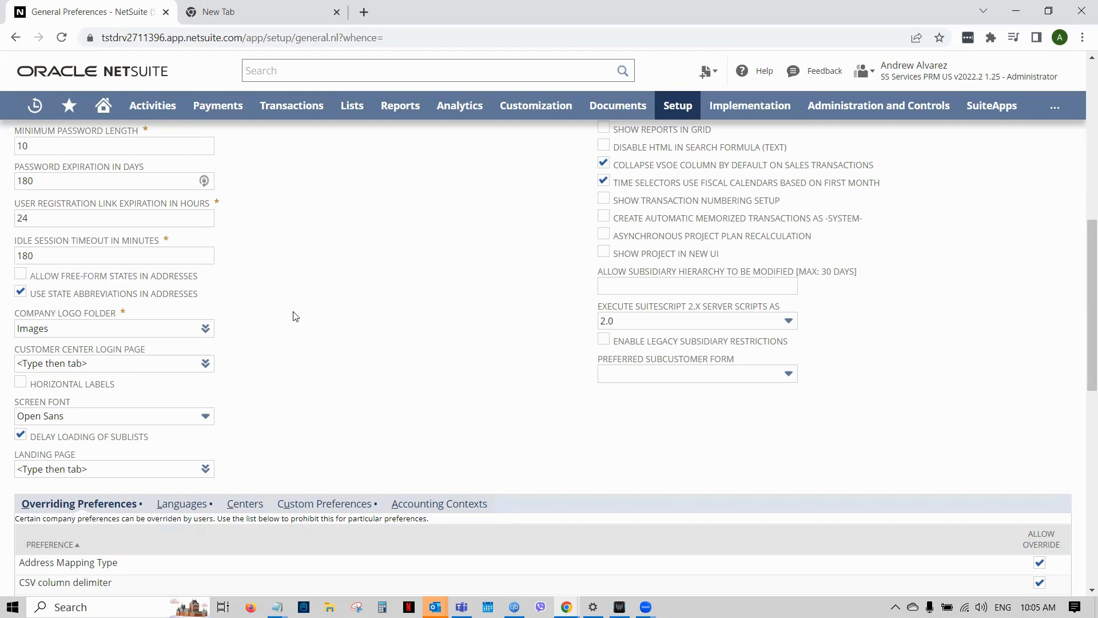
pyautogui.scroll(-1, 246, 297)
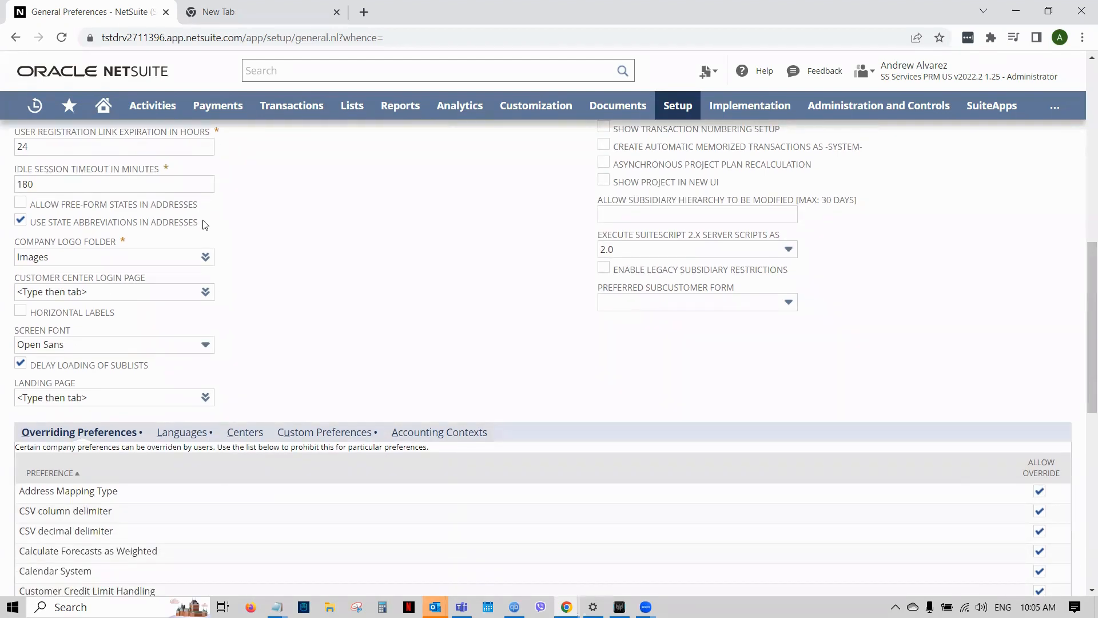
pyautogui.moveTo(204, 224); pyautogui.dragTo(29, 223)
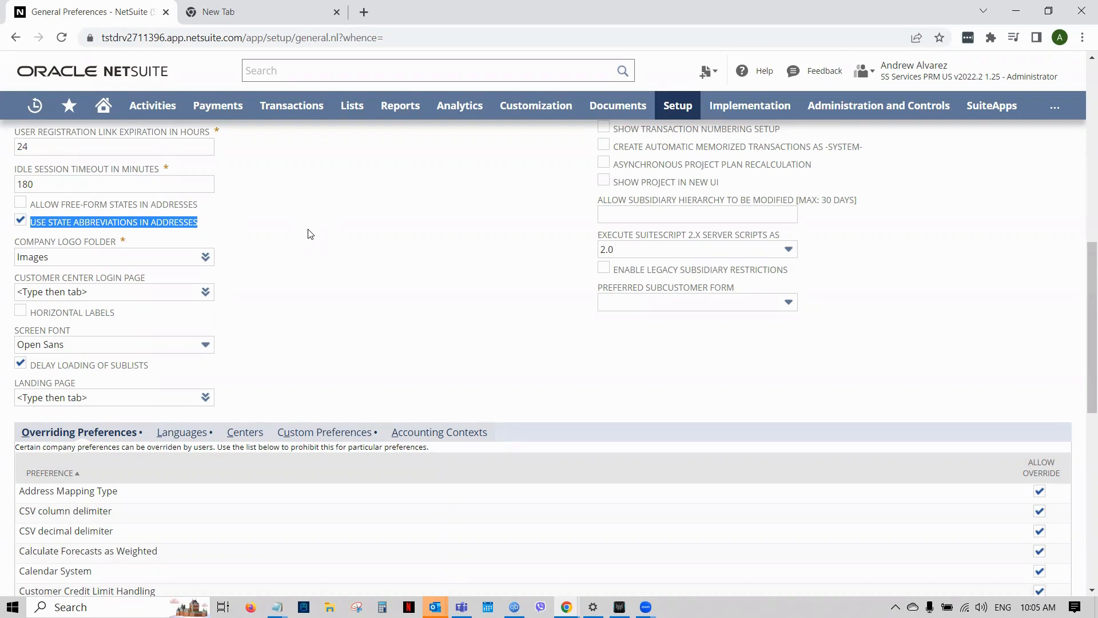
pyautogui.click(374, 252)
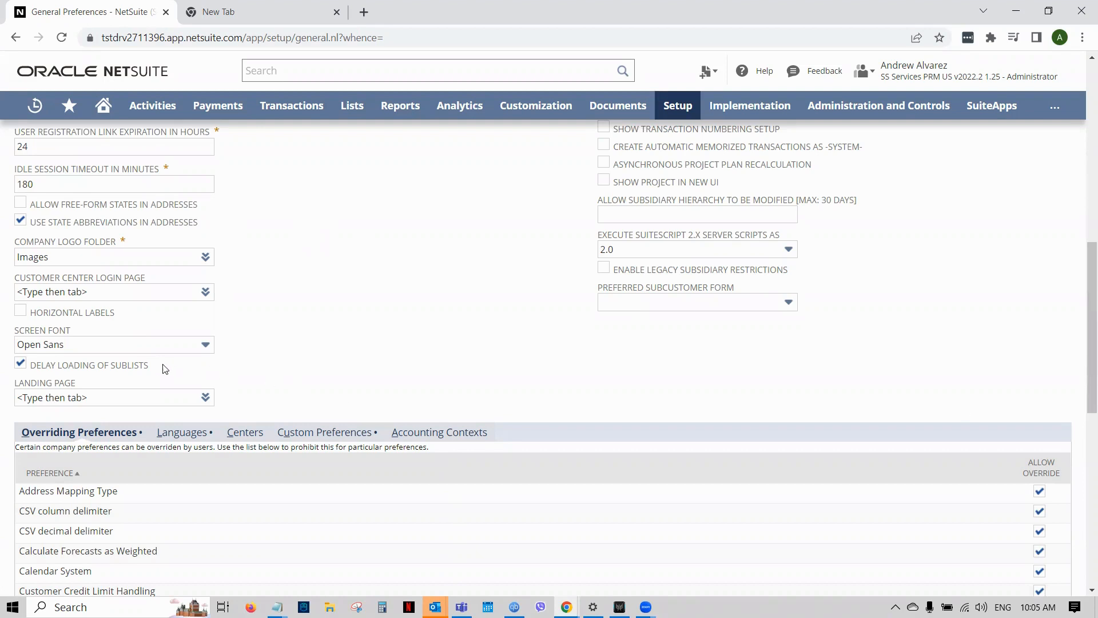
pyautogui.moveTo(165, 368); pyautogui.dragTo(31, 367)
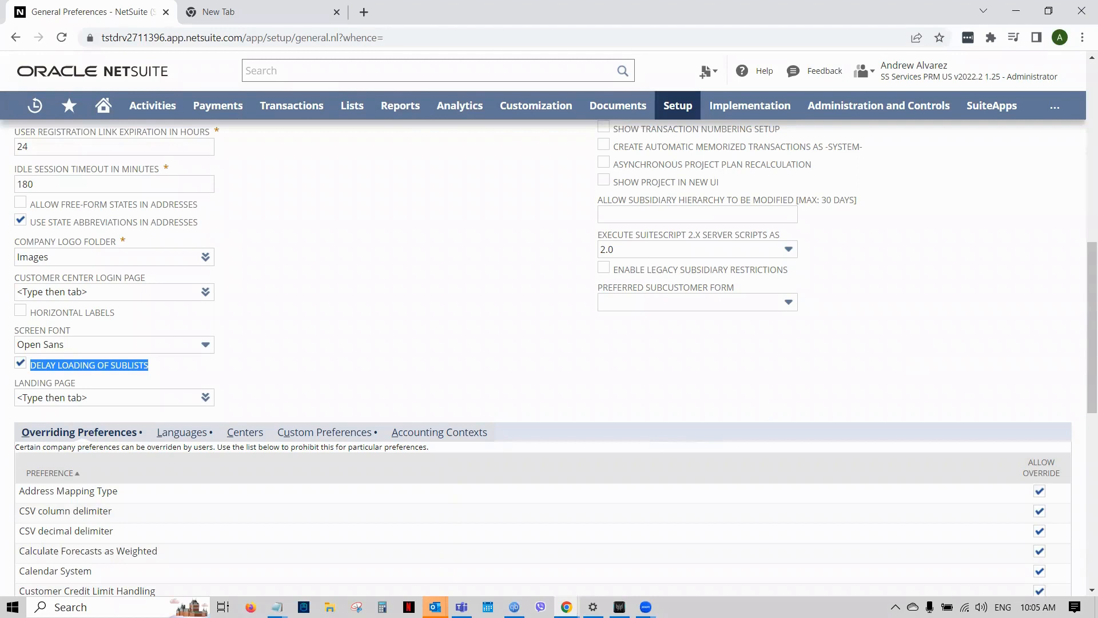
# - Review the preferences for the number of rows in list segments and maximum entries in dropdowns
pyautogui.scroll(5, 503, 353)
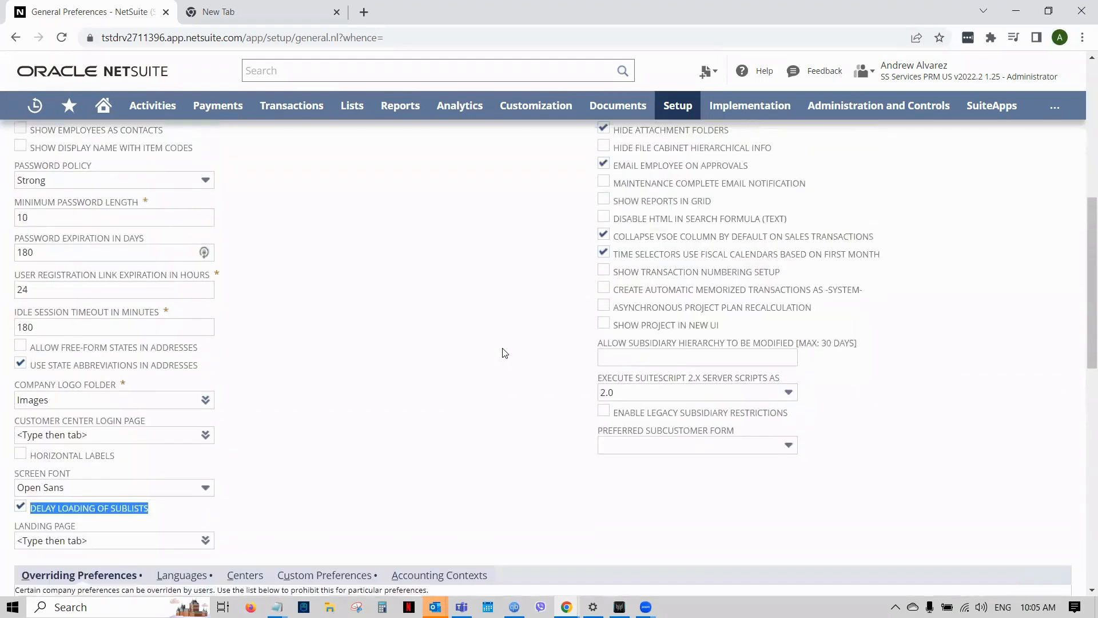
pyautogui.scroll(4, 503, 354)
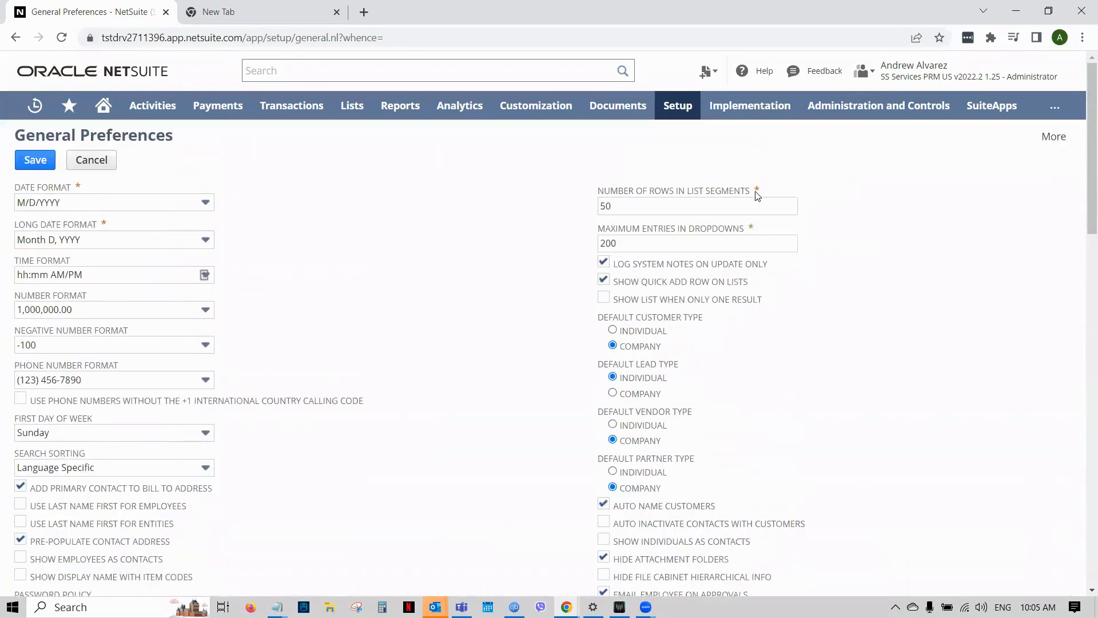
pyautogui.moveTo(761, 194); pyautogui.dragTo(596, 191)
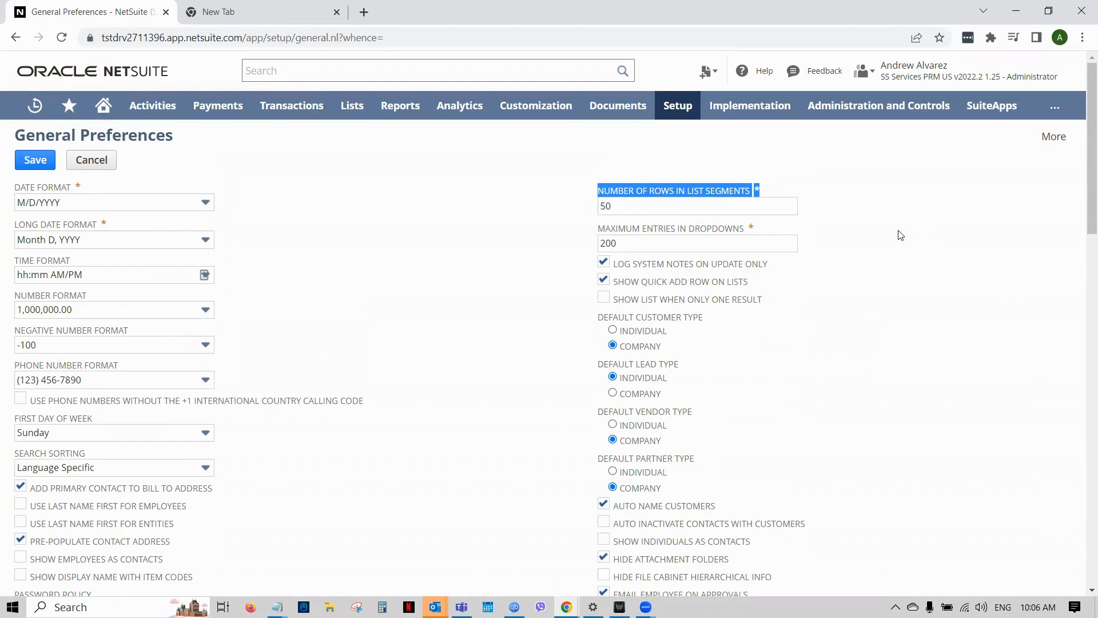
pyautogui.moveTo(759, 229); pyautogui.dragTo(600, 230)
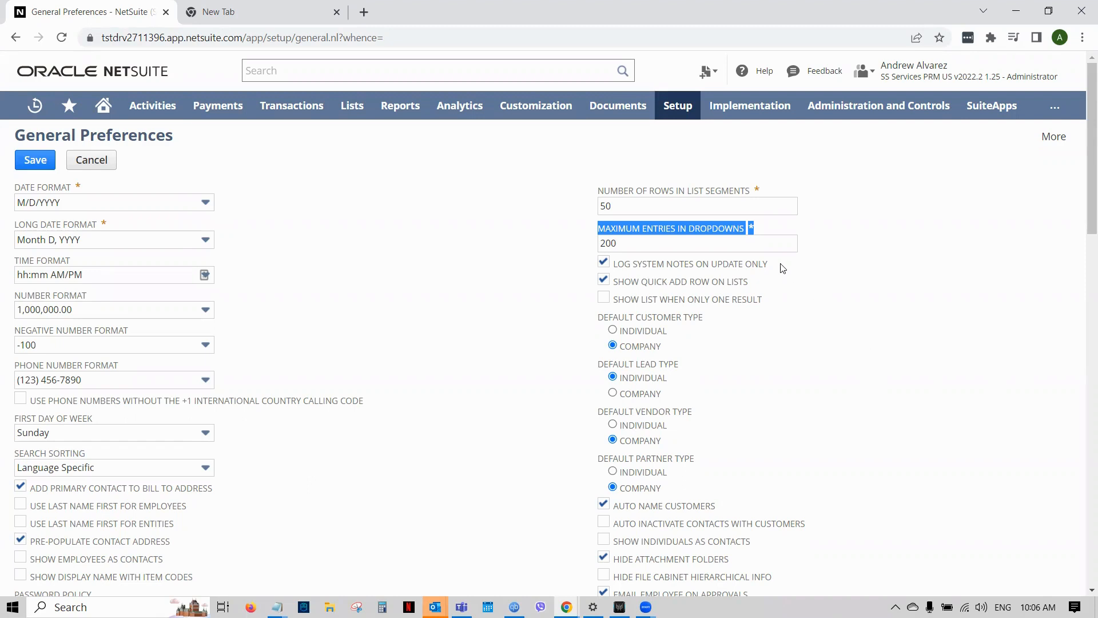
# - Review the preferences for logging system notes on update only, quick add rows on lists, and showing a list with only one result
pyautogui.moveTo(778, 264); pyautogui.dragTo(613, 267)
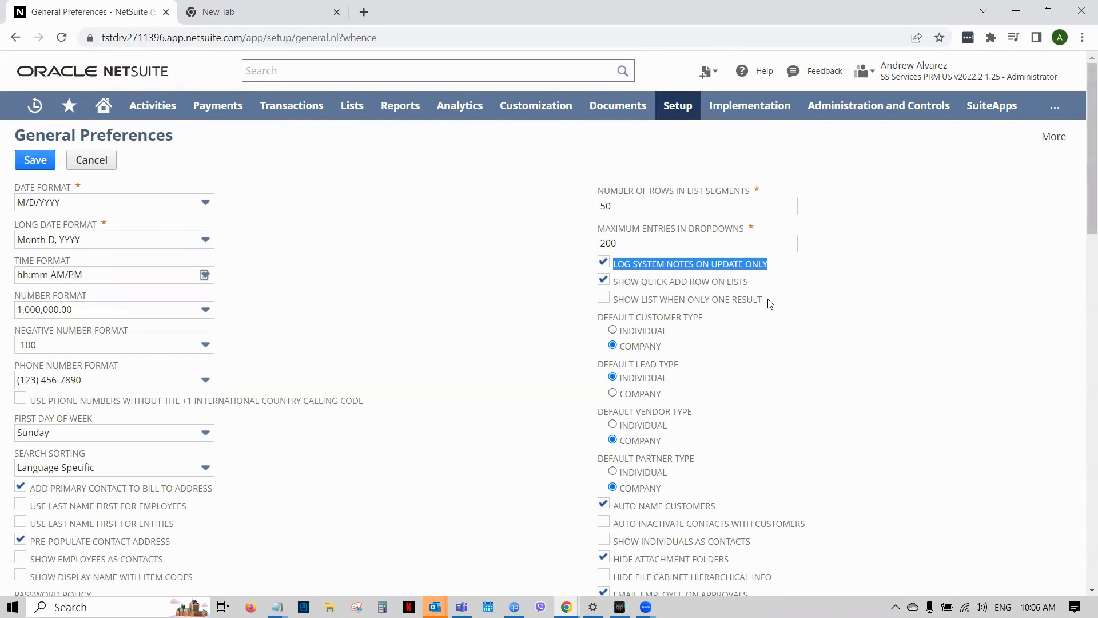
pyautogui.moveTo(750, 282); pyautogui.dragTo(613, 282)
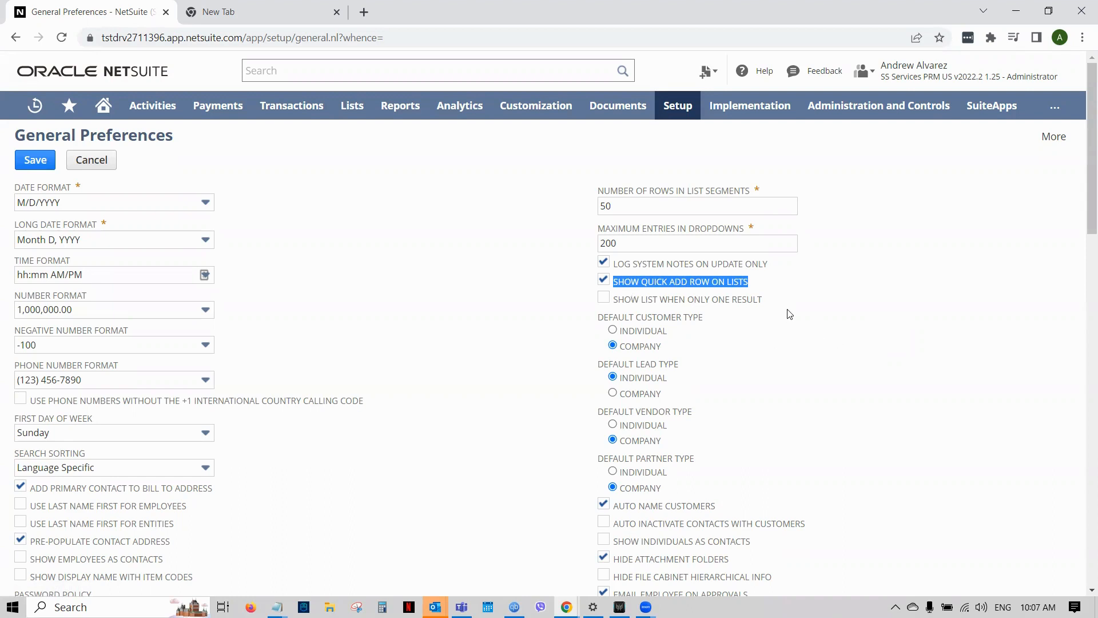
pyautogui.moveTo(766, 300); pyautogui.dragTo(612, 302)
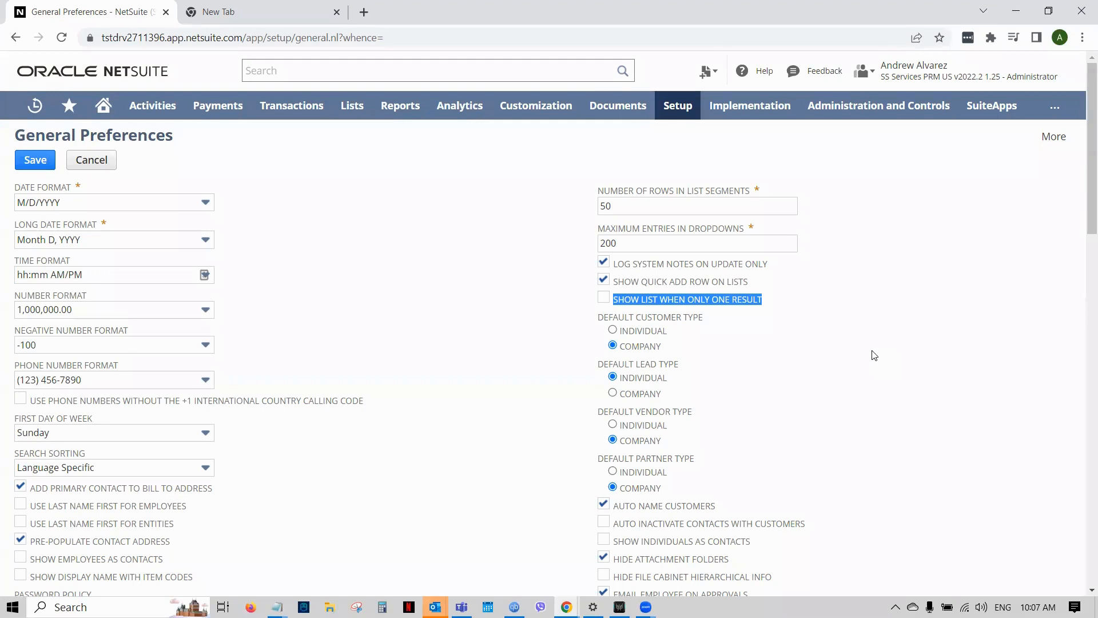
pyautogui.click(778, 343)
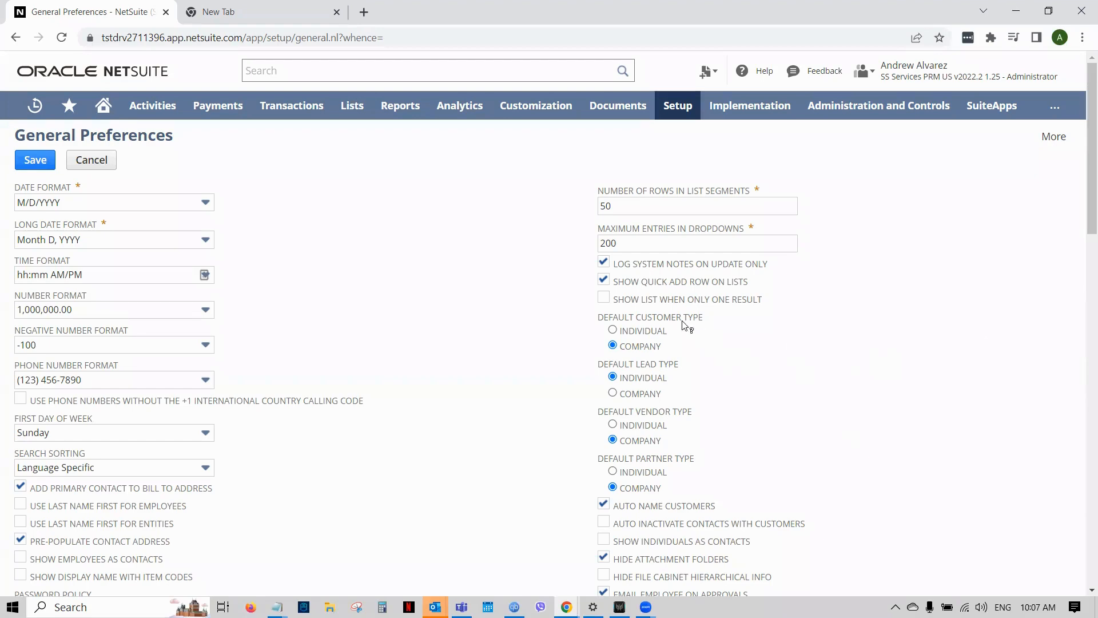
# - Examine the default type preferences for customers, leads, vendors and partners, each offering Individual or Company
pyautogui.moveTo(692, 321); pyautogui.dragTo(722, 325)
pyautogui.click(722, 323)
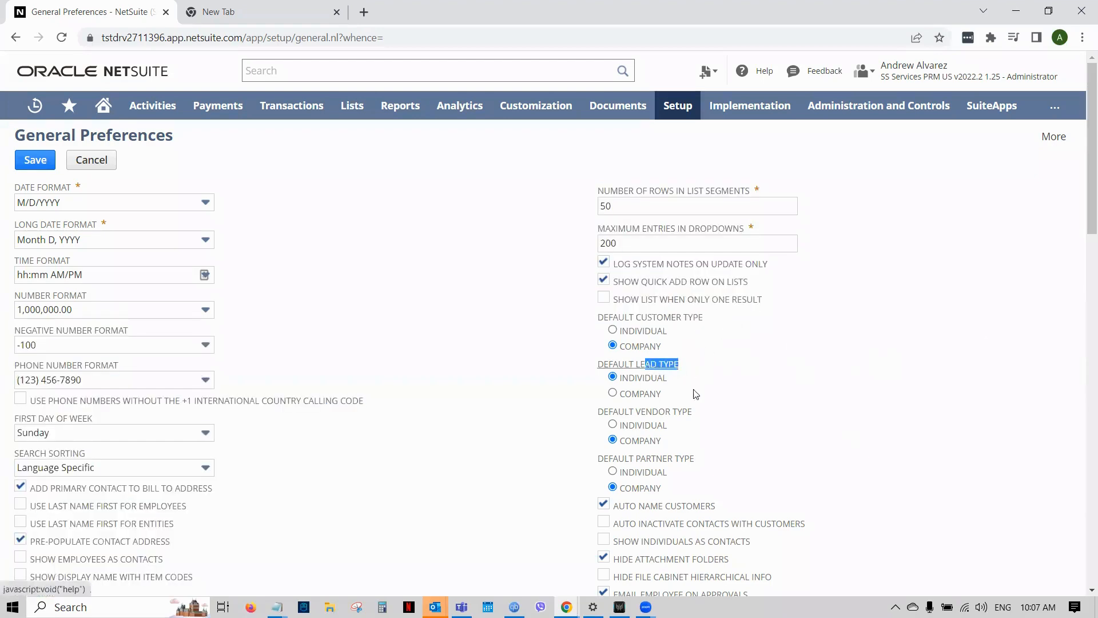
pyautogui.moveTo(693, 412); pyautogui.dragTo(618, 412)
pyautogui.moveTo(696, 458); pyautogui.dragTo(629, 458)
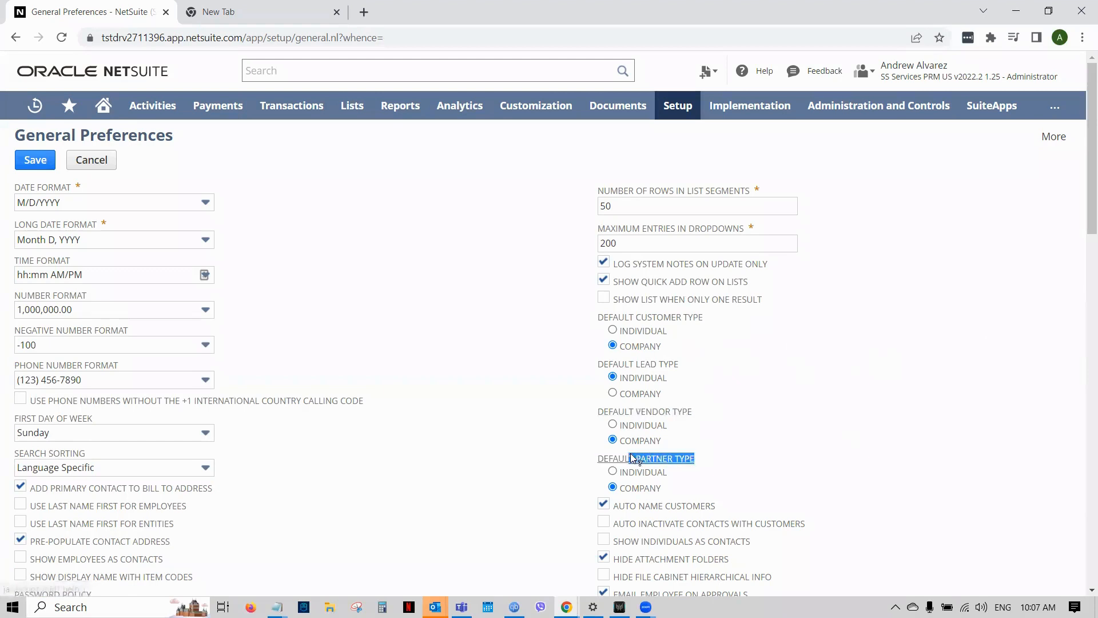
pyautogui.click(762, 379)
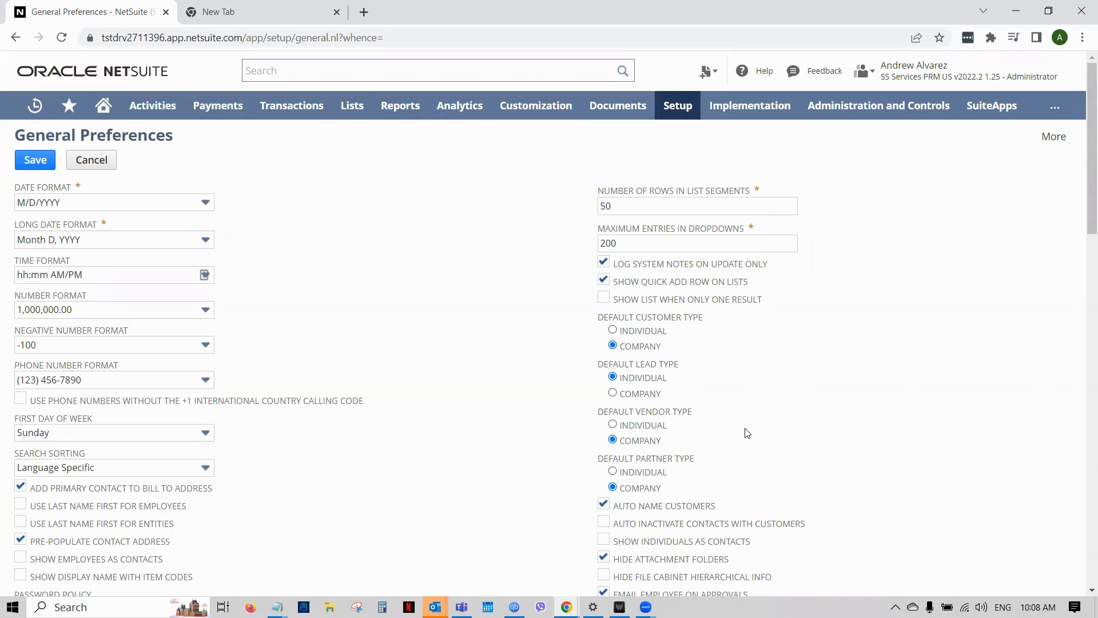
# - Examine the preferences for hiding attachment folders, emailing employees on approvals, and time selectors using fiscal calendars
pyautogui.scroll(-4, 746, 433)
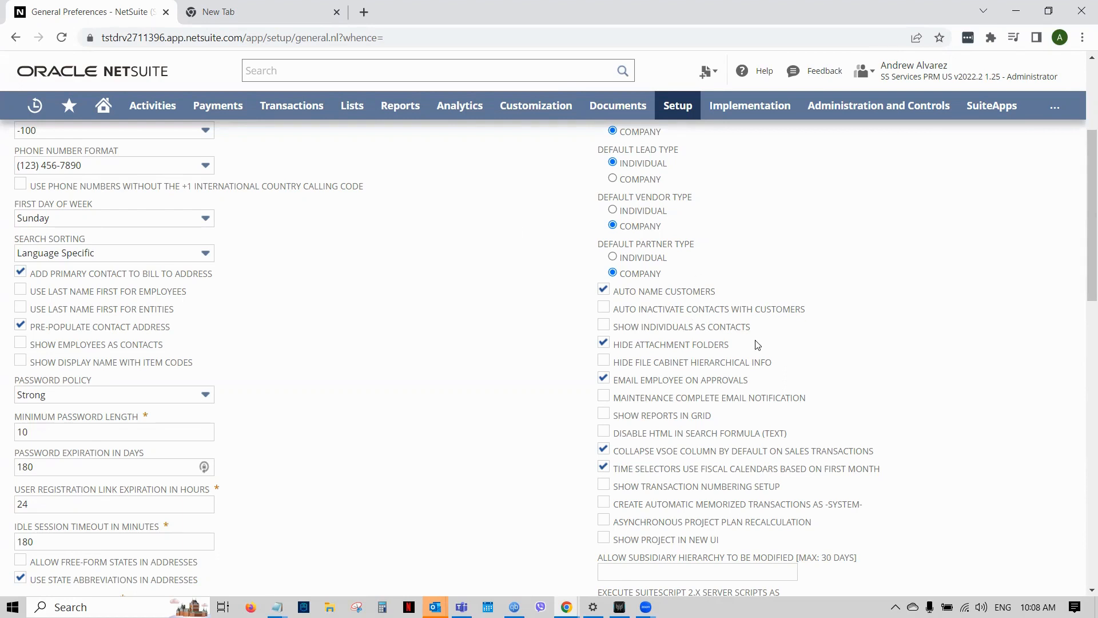
pyautogui.moveTo(735, 347); pyautogui.dragTo(613, 349)
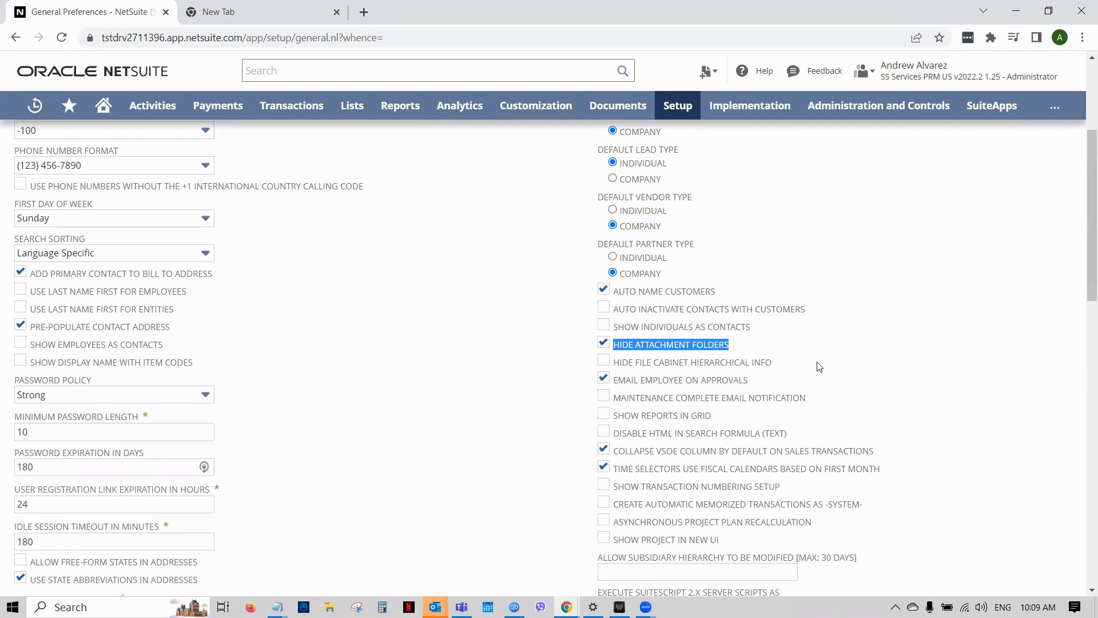
pyautogui.moveTo(769, 379); pyautogui.dragTo(628, 380)
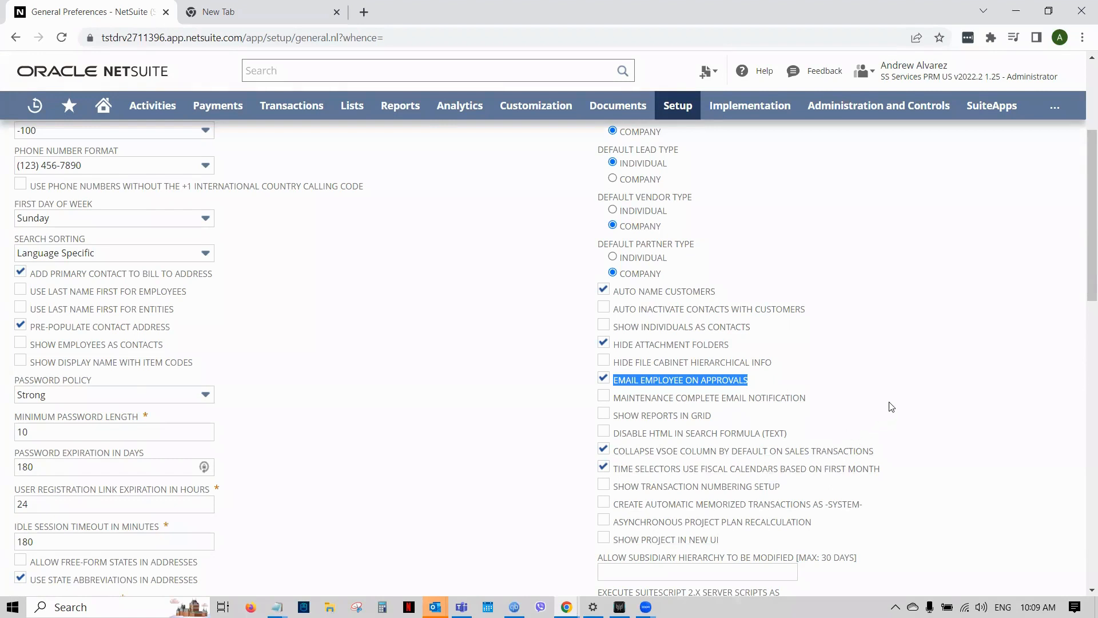
pyautogui.scroll(-1, 890, 407)
pyautogui.moveTo(888, 396); pyautogui.dragTo(614, 397)
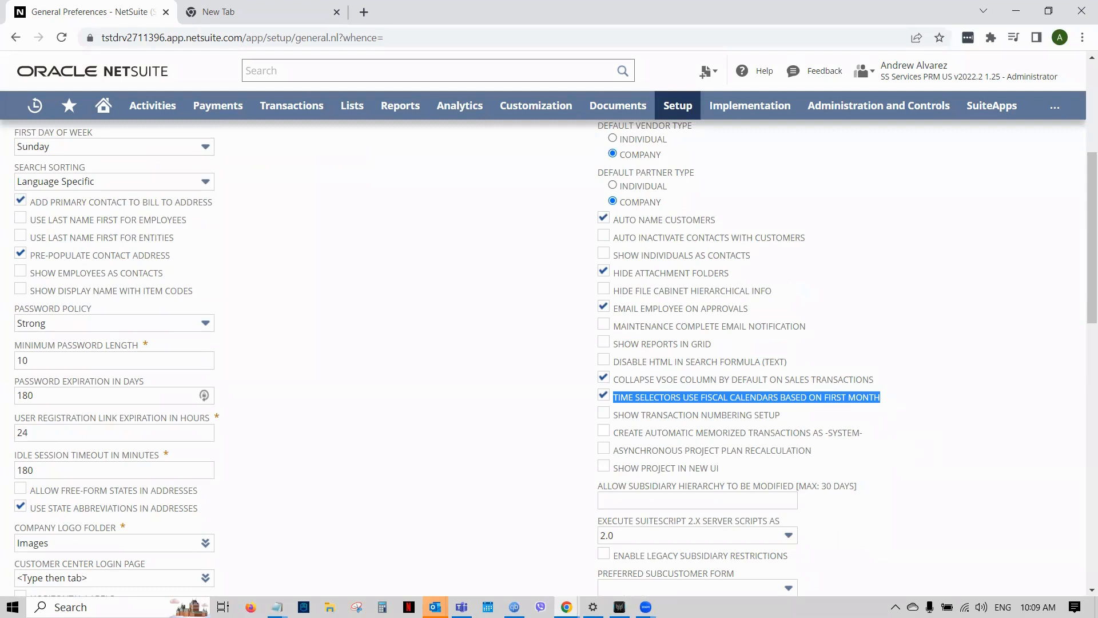
pyautogui.moveTo(679, 107)
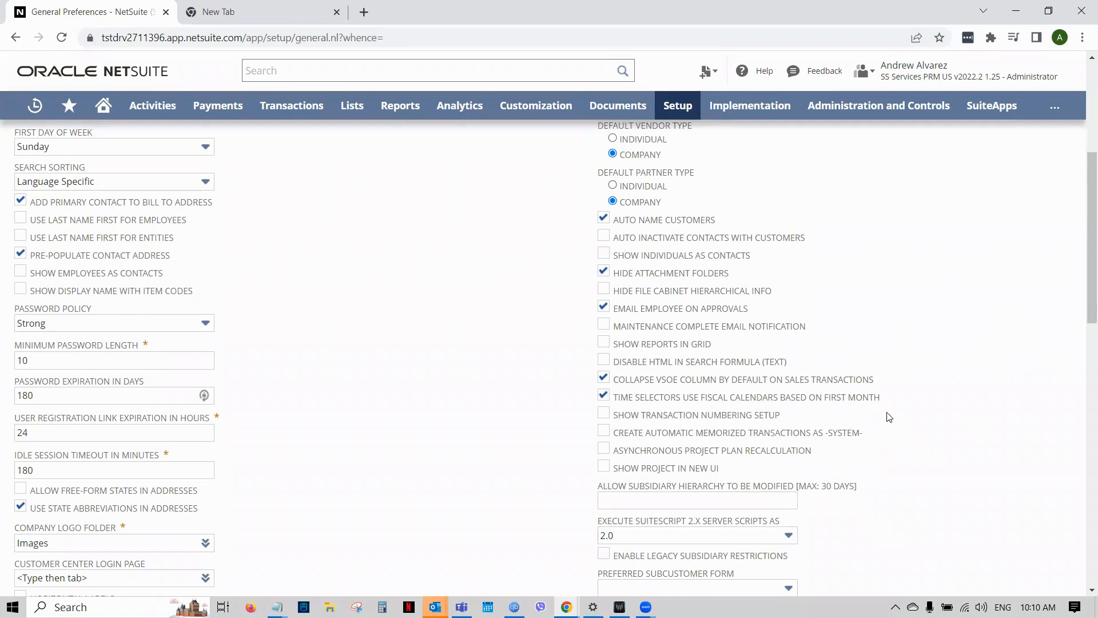
# - Review the transaction numbering setup, automatic memorized transactions as -System-, and subsidiary hierarchy modification preferences
pyautogui.scroll(-1, 889, 417)
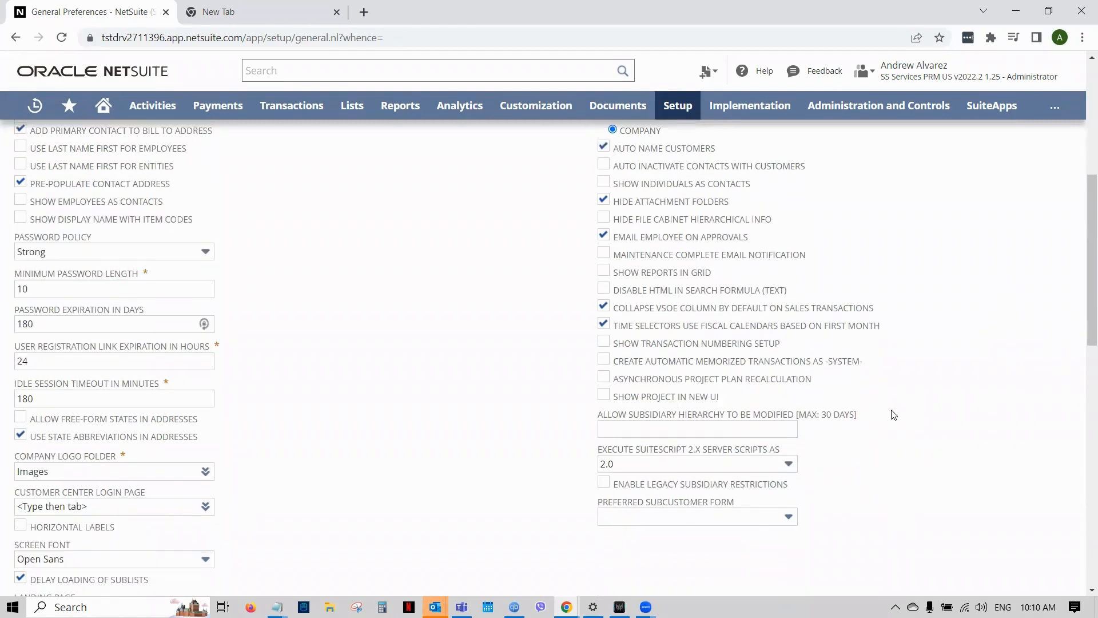
pyautogui.moveTo(781, 345); pyautogui.dragTo(611, 345)
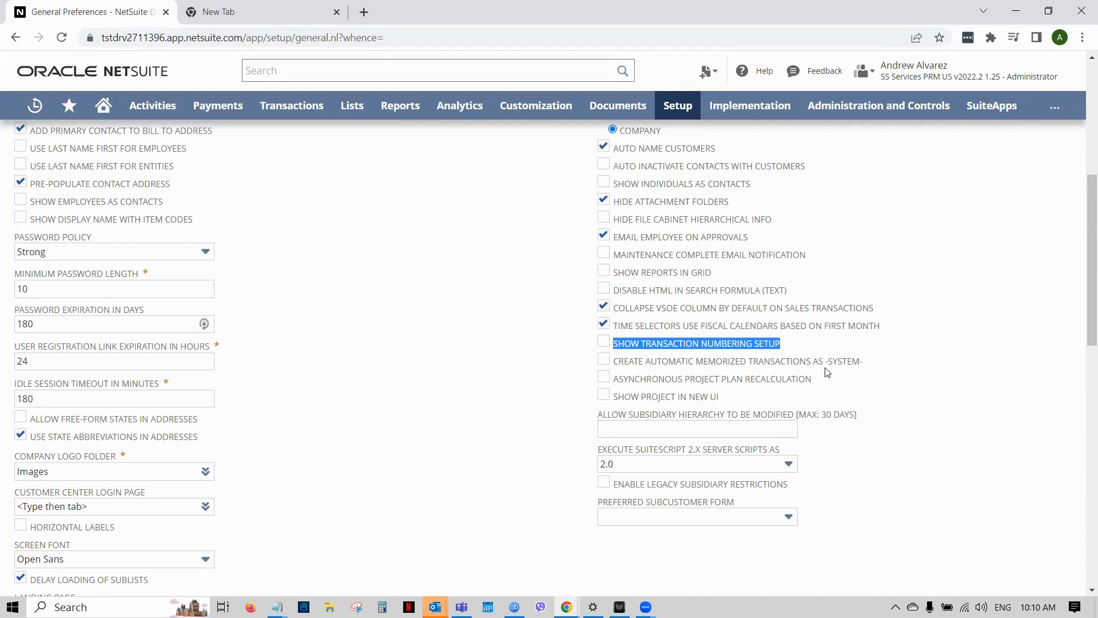
pyautogui.moveTo(861, 366); pyautogui.dragTo(616, 366)
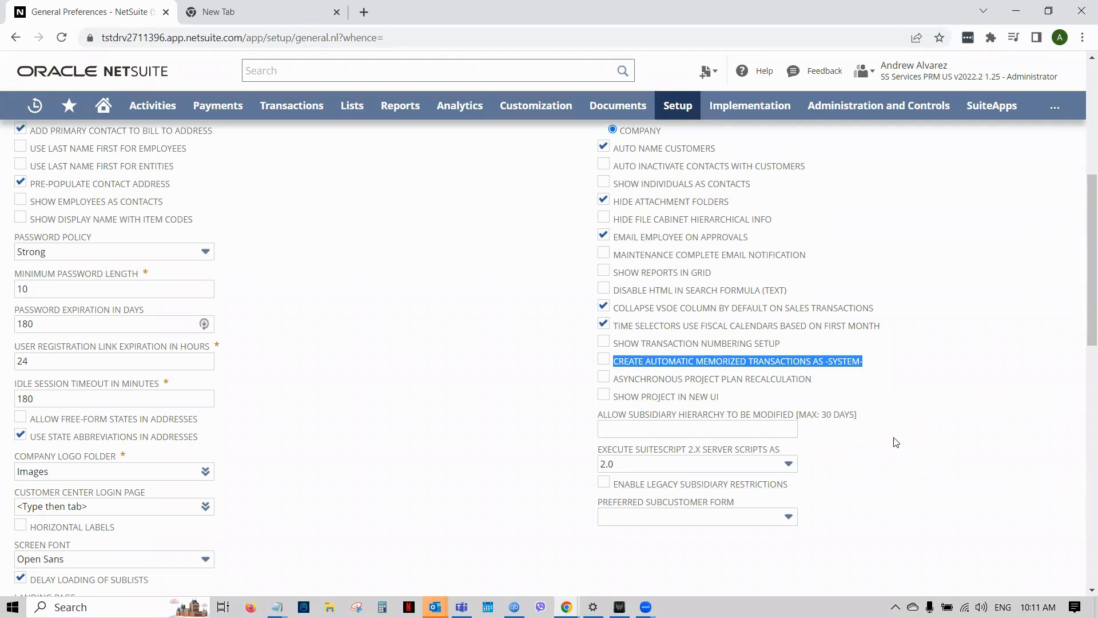
pyautogui.scroll(-1, 895, 442)
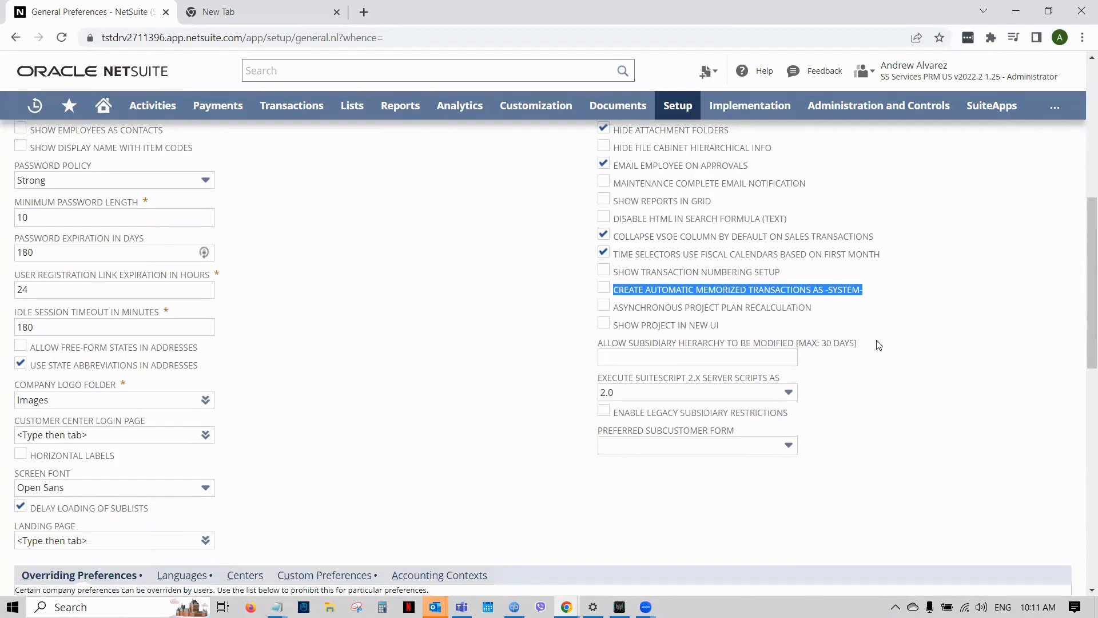
pyautogui.moveTo(864, 344); pyautogui.dragTo(597, 348)
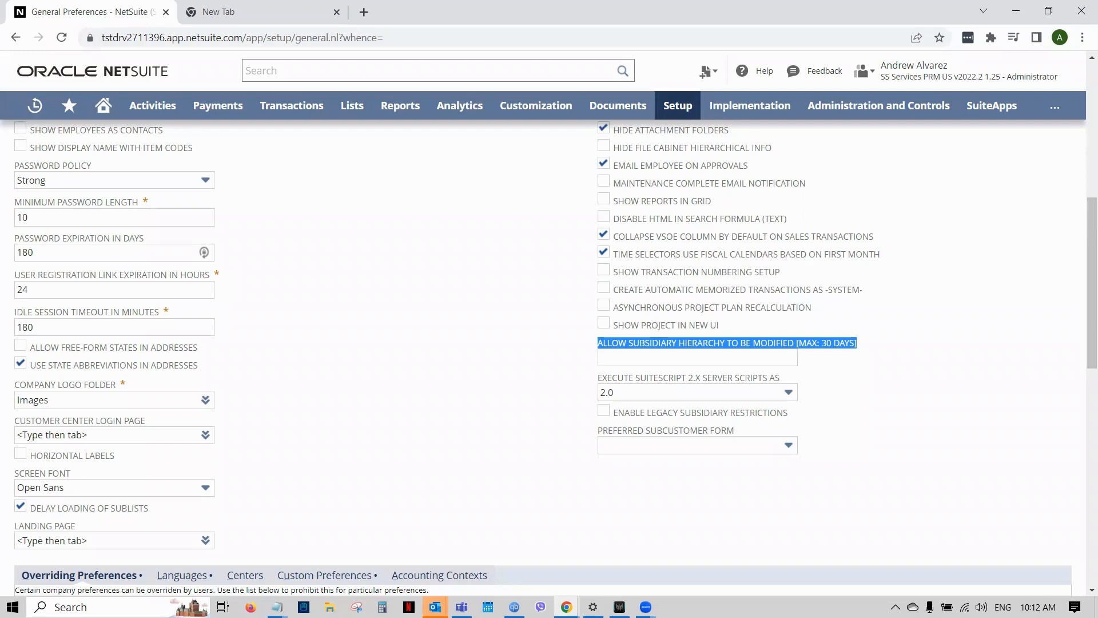
pyautogui.hotkey('alt', 'Tab')
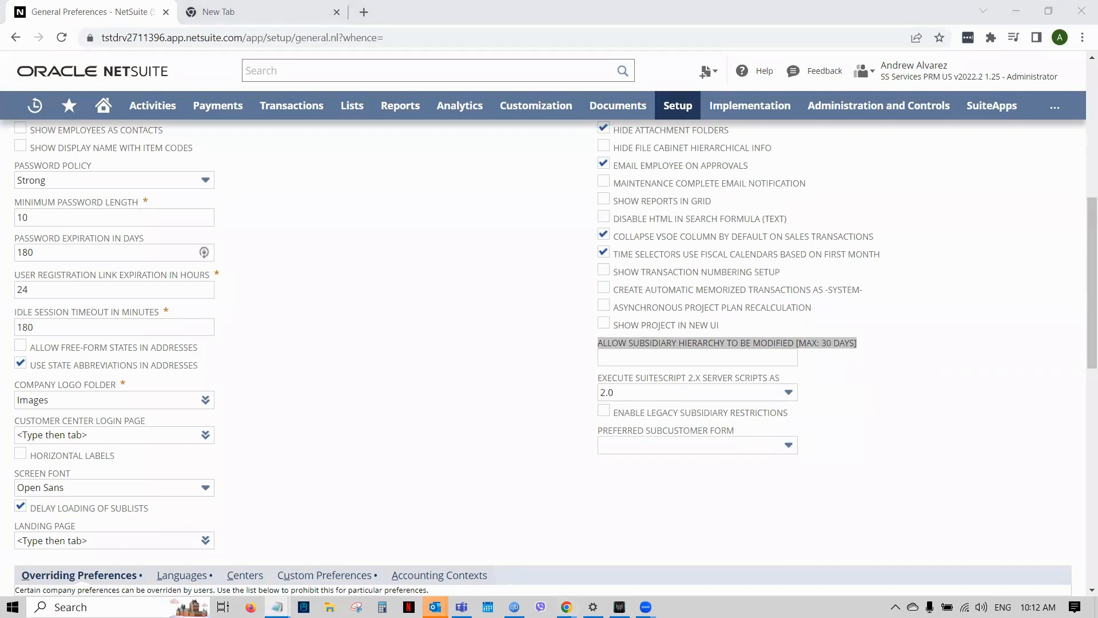
pyautogui.click(929, 411)
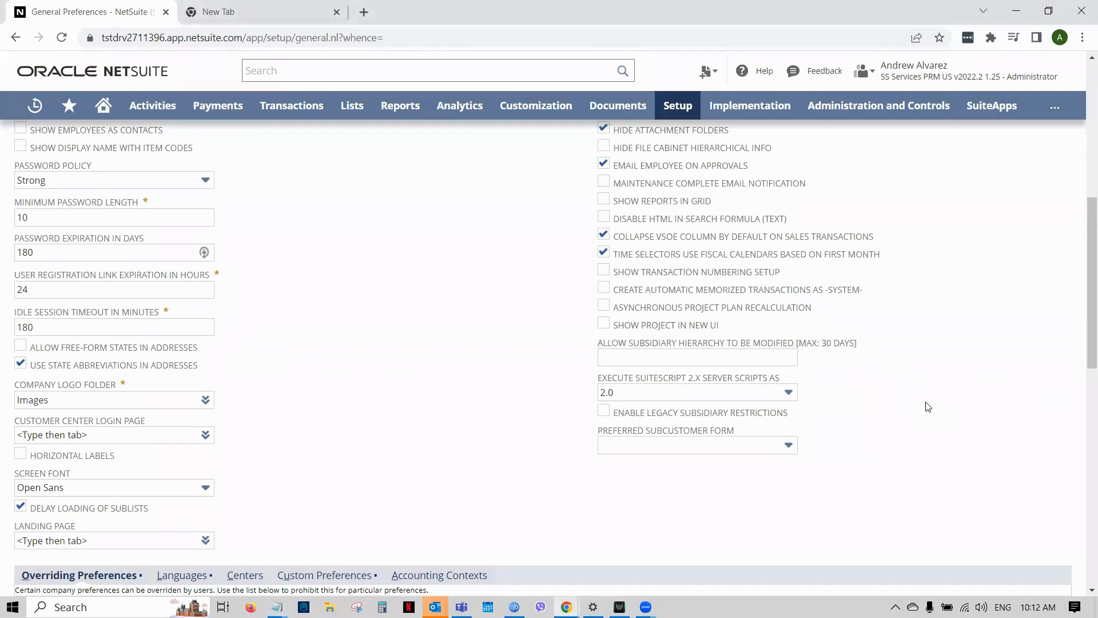
# - Look through the Overriding Preferences list of company preferences that users may override, and return to the start of the page
pyautogui.scroll(-5, 928, 406)
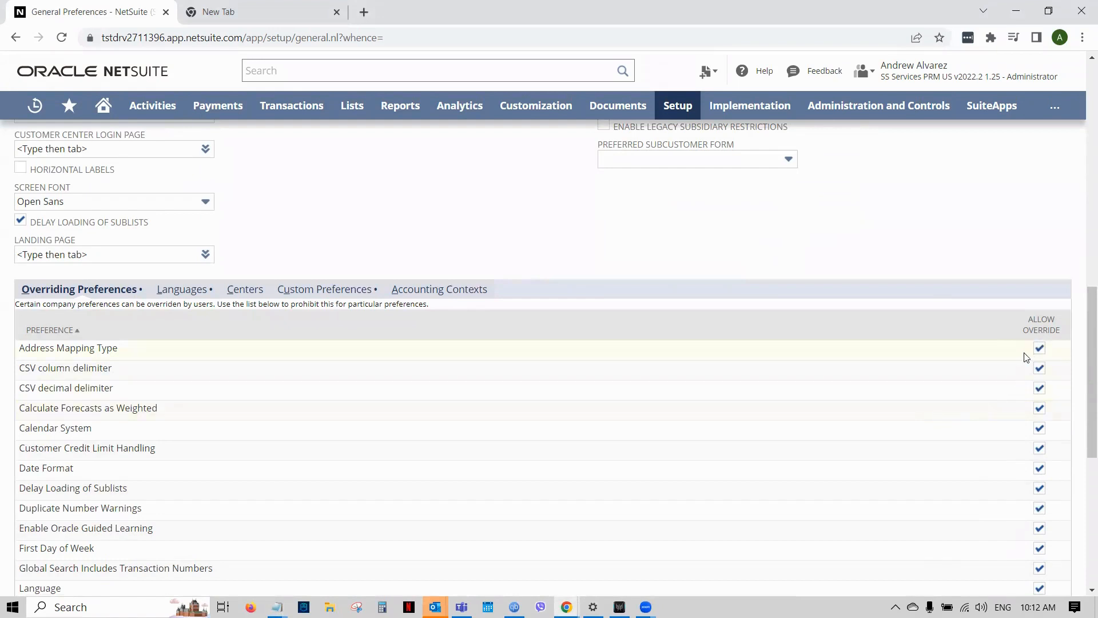
pyautogui.scroll(-1, 986, 375)
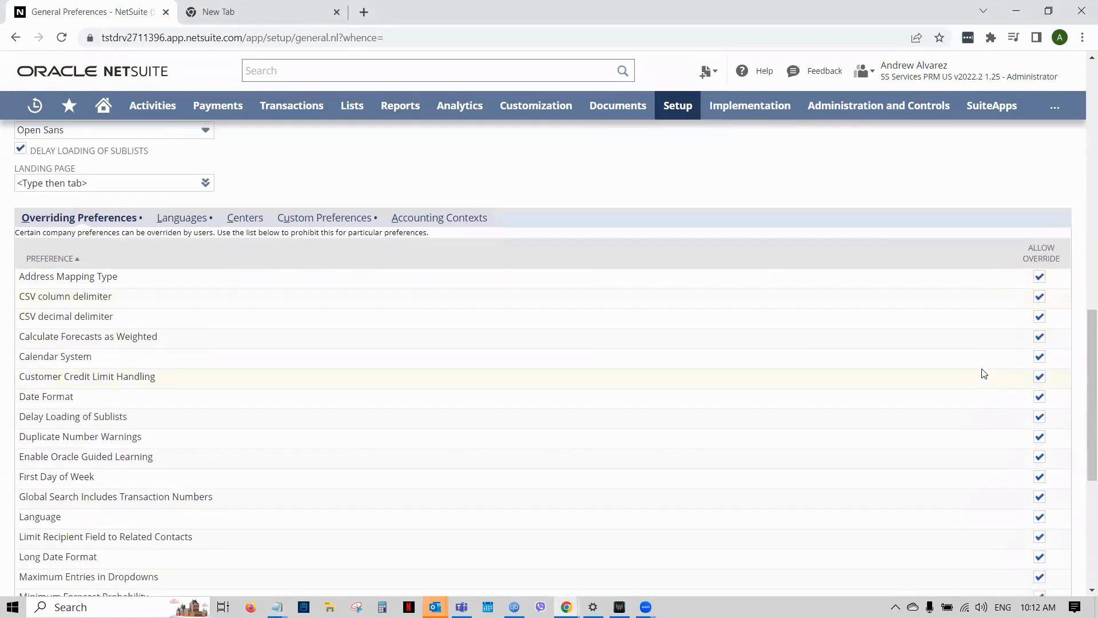
pyautogui.scroll(-5, 951, 361)
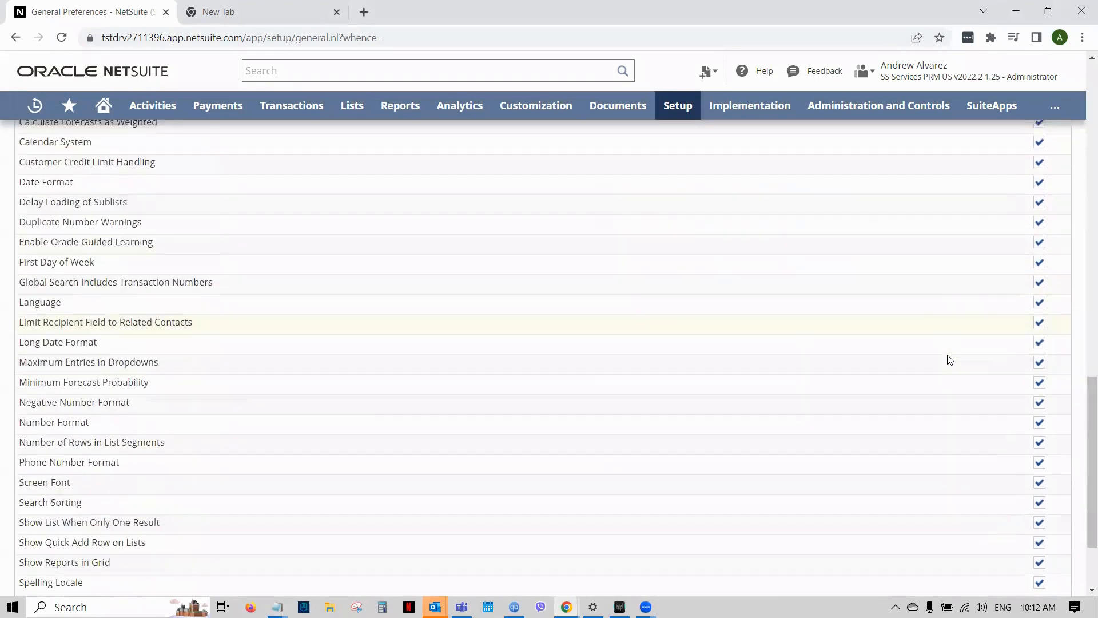
pyautogui.scroll(7, 949, 359)
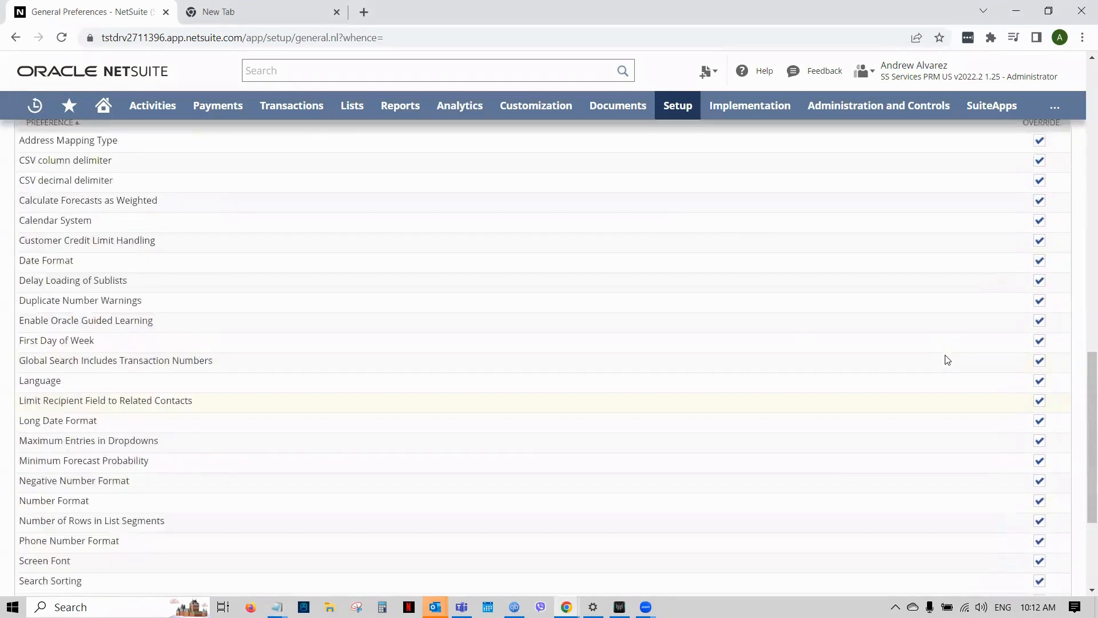
pyautogui.scroll(9, 944, 360)
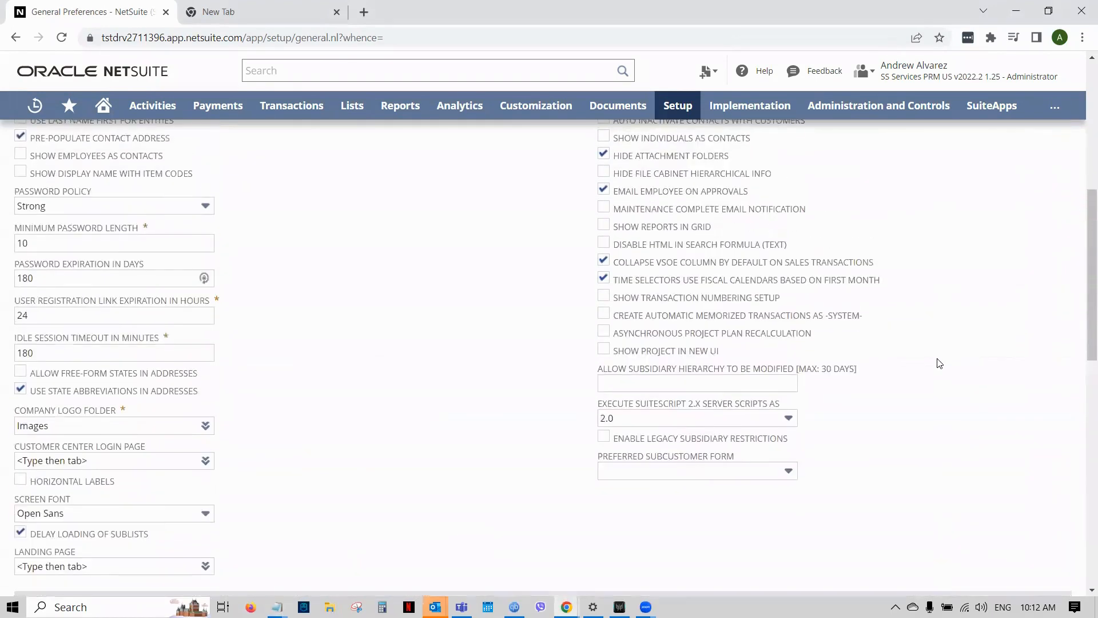
pyautogui.scroll(1, 950, 358)
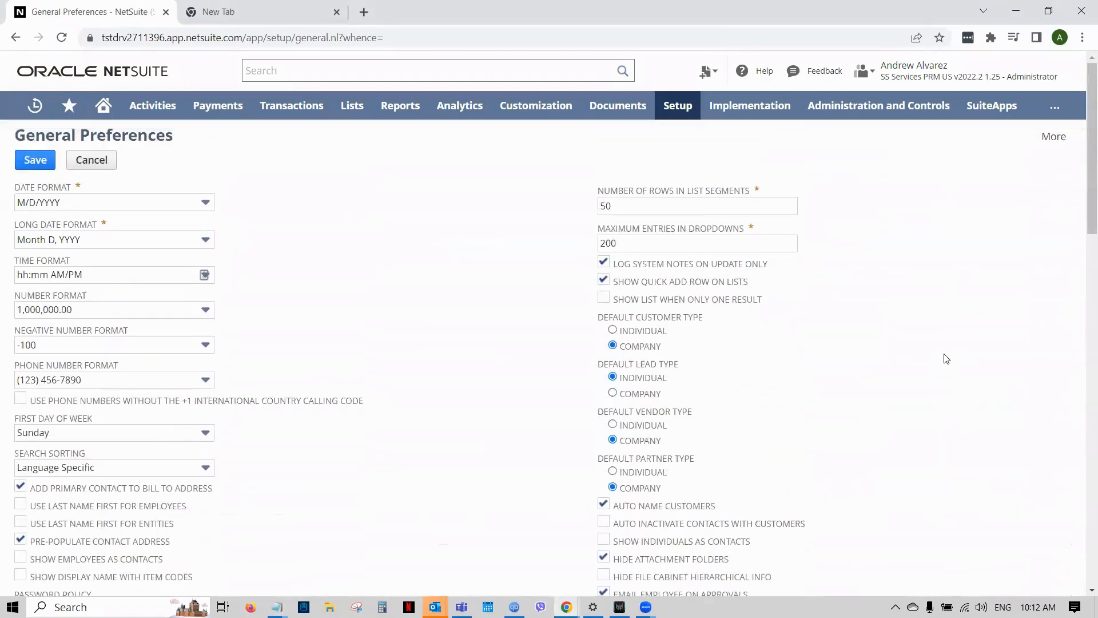